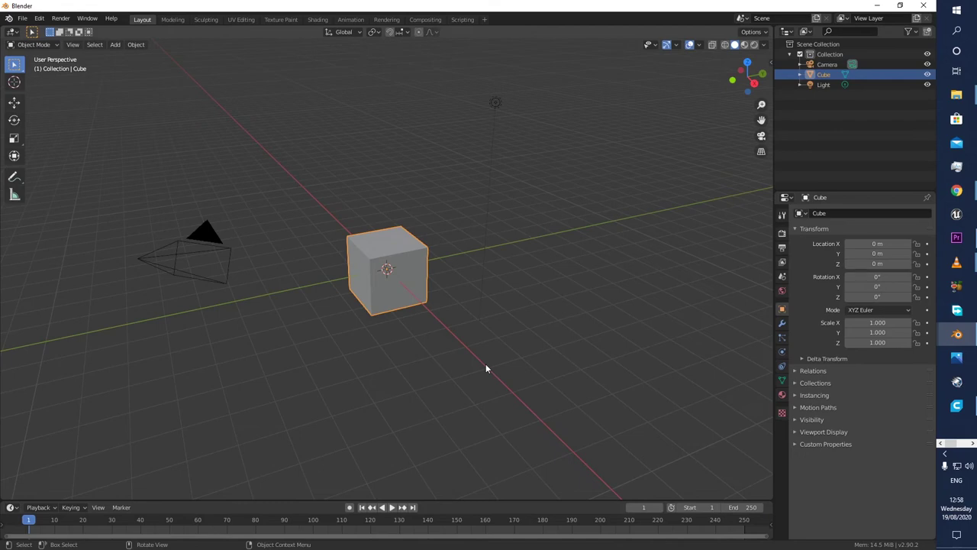
Step: Set the scene's length unit to Millimeters and its unit scale to 0.001
{"action": "left_click", "coordinate": [782, 276]}
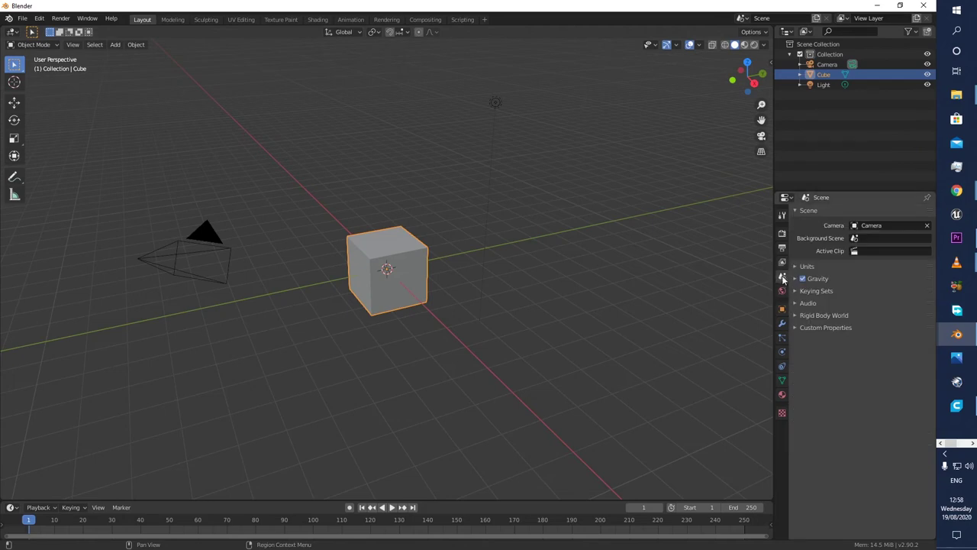
{"action": "left_click", "coordinate": [796, 267]}
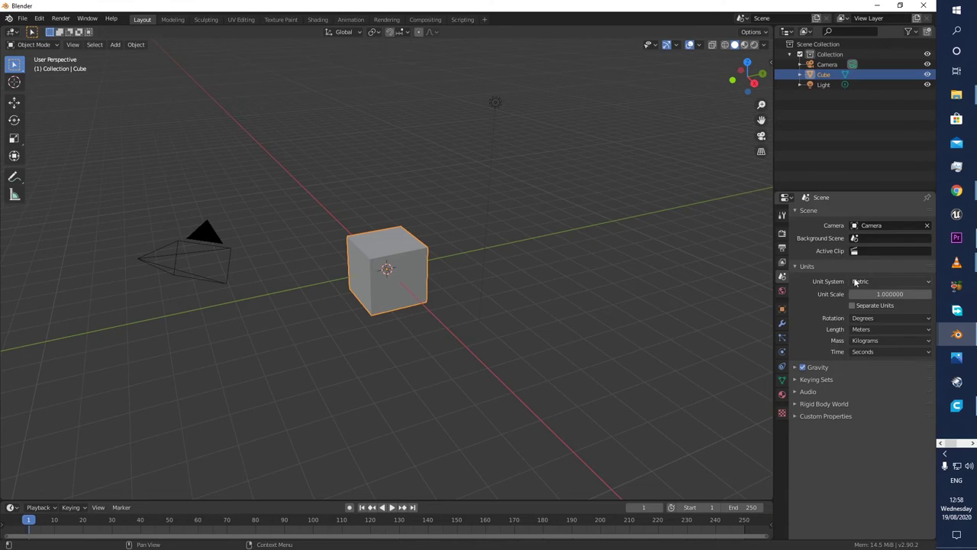
{"action": "left_click", "coordinate": [867, 330]}
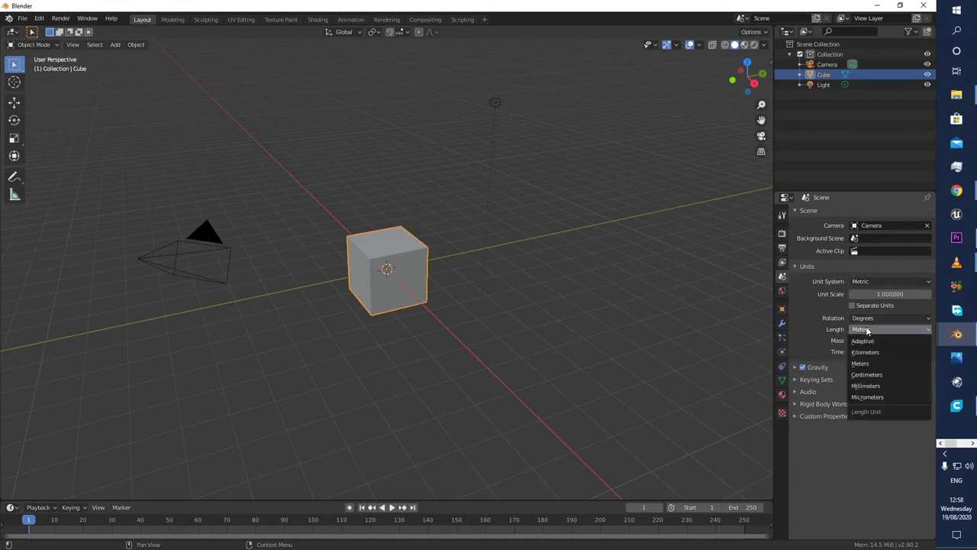
{"action": "left_click", "coordinate": [868, 386]}
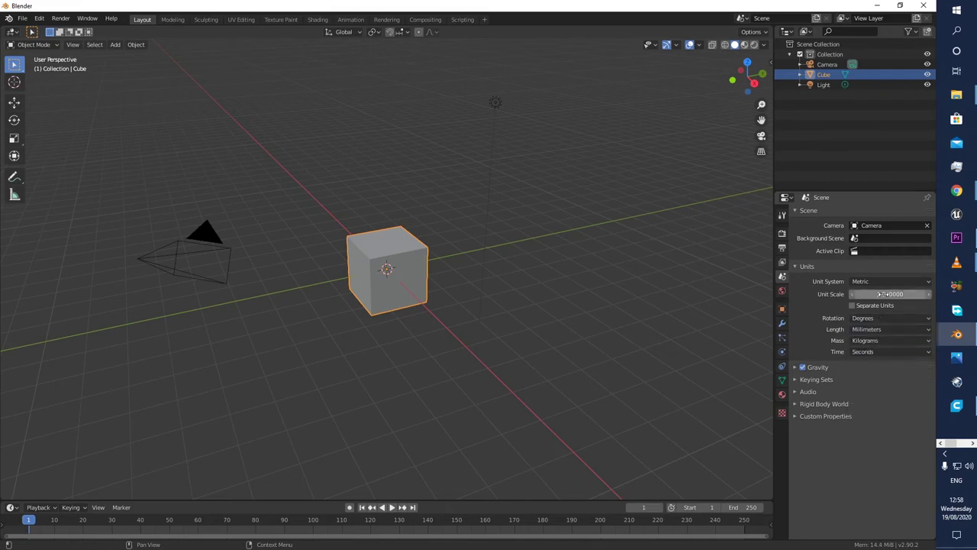
{"action": "left_click", "coordinate": [883, 295]}
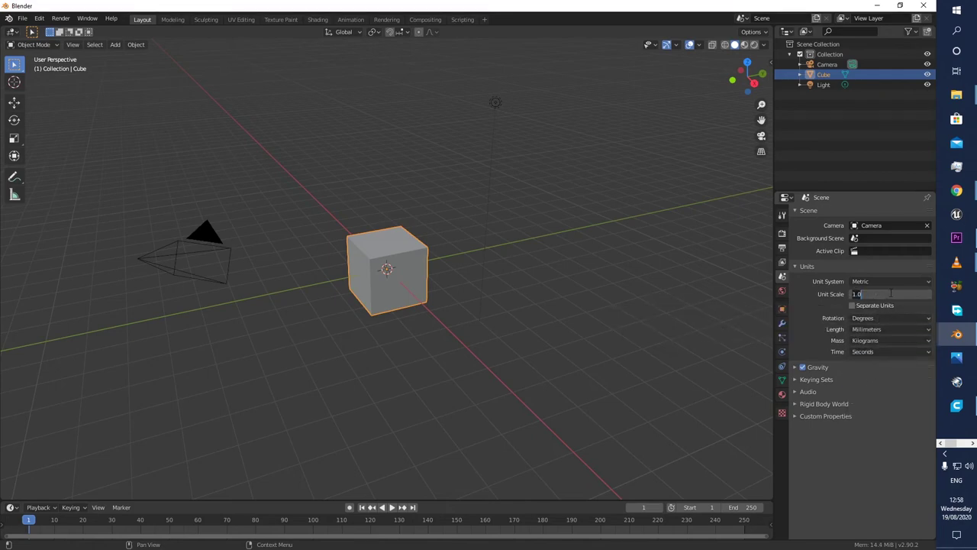
{"action": "key", "text": "BackSpace"}
{"action": "type", "text": "0.001"}
{"action": "key", "text": "Return"}
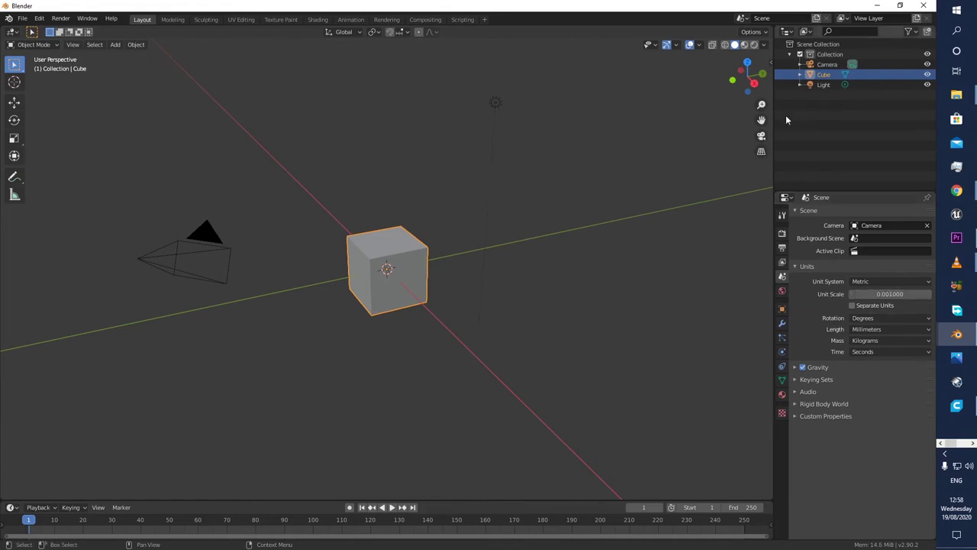
Step: Set the viewport overlay's grid scale to 0.001
{"action": "left_click", "coordinate": [698, 46]}
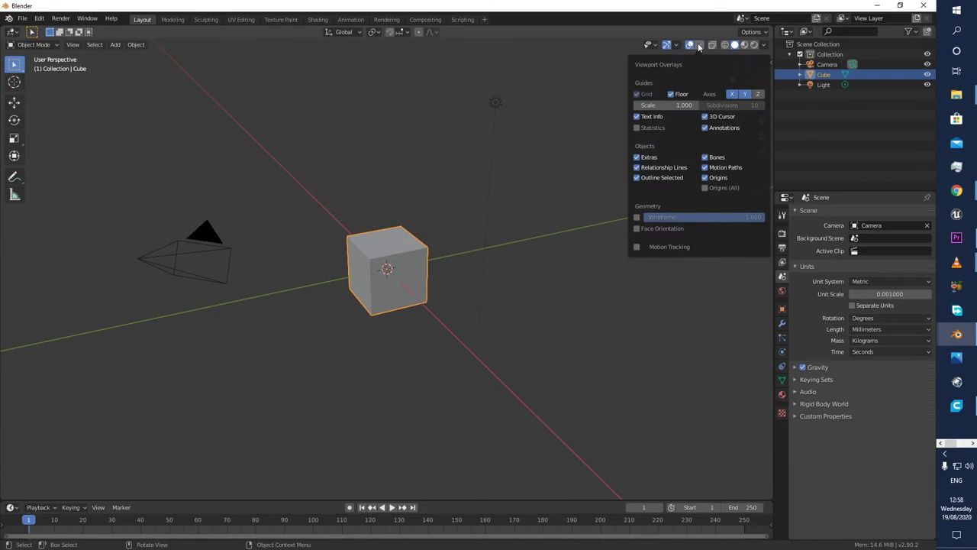
{"action": "left_click", "coordinate": [676, 106]}
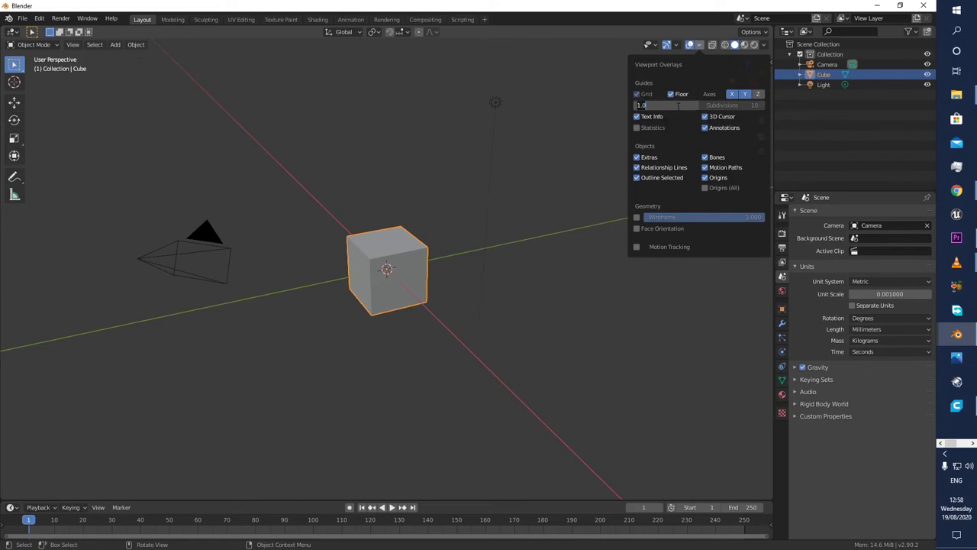
{"action": "type", "text": "0.001"}
{"action": "key", "text": "Return"}
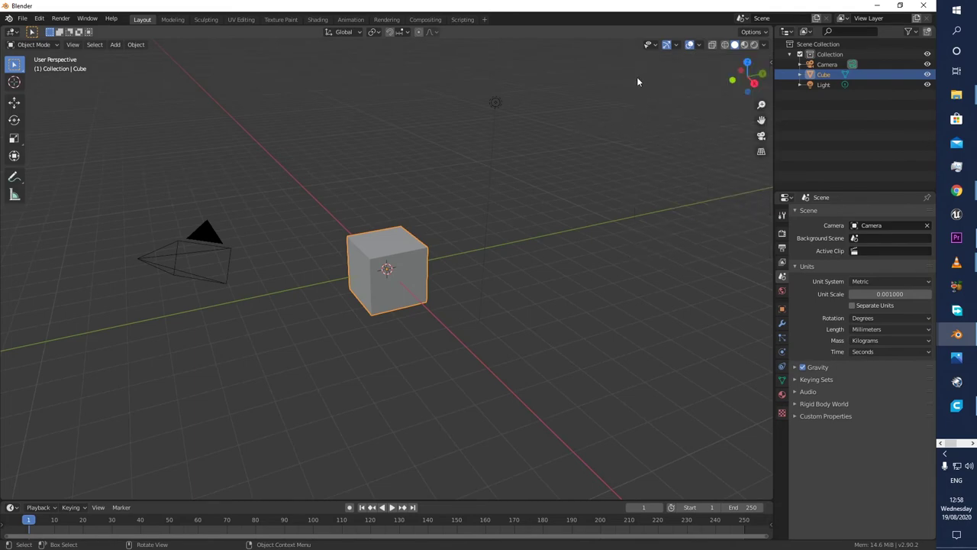
Step: Set the 3D view's clip end distance to 10000 mm
{"action": "left_click", "coordinate": [771, 62]}
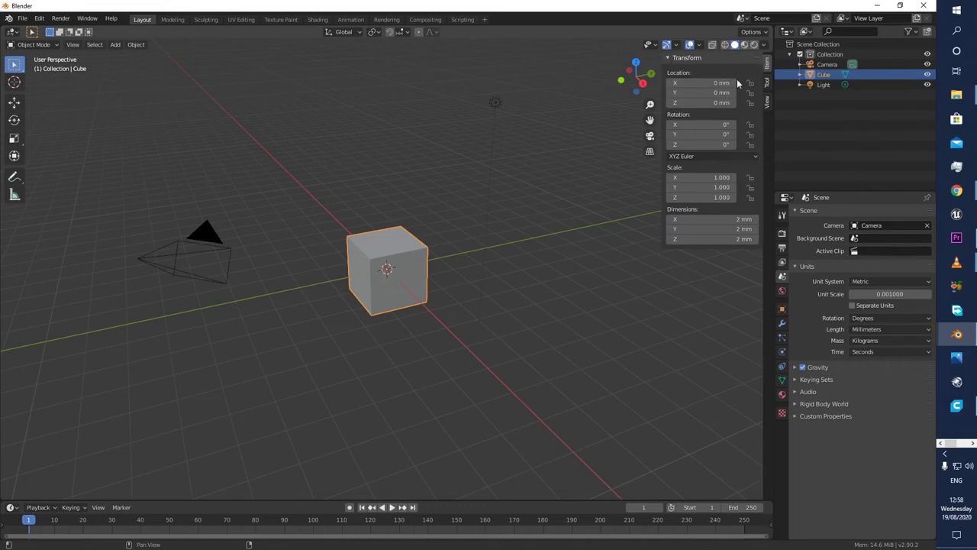
{"action": "left_click", "coordinate": [768, 101]}
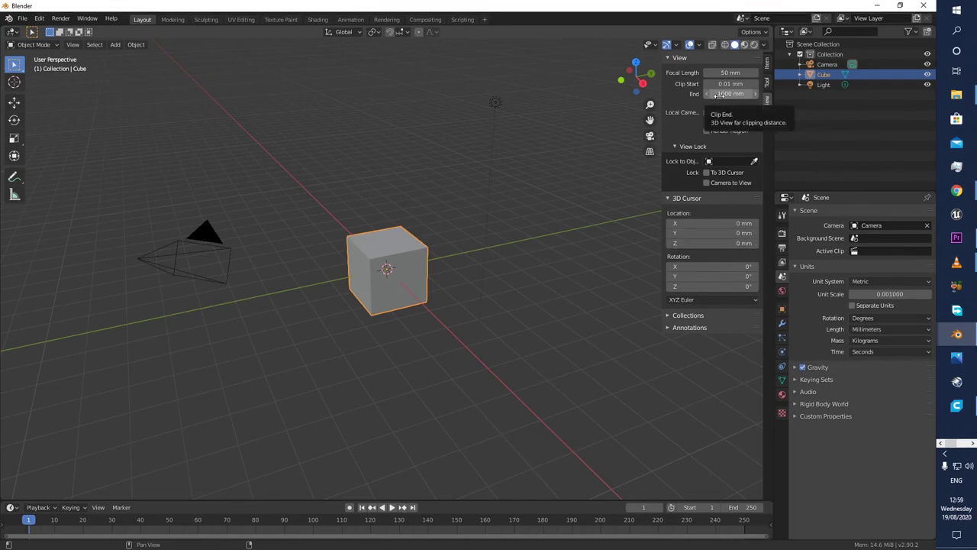
{"action": "left_click", "coordinate": [717, 94]}
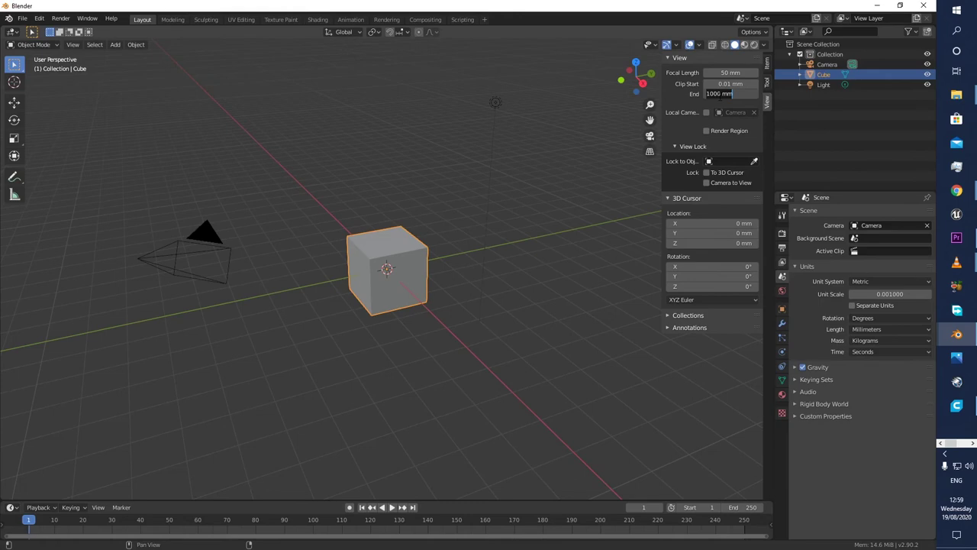
{"action": "double_click", "coordinate": [719, 94]}
{"action": "type", "text": "10000"}
{"action": "key", "text": "Return"}
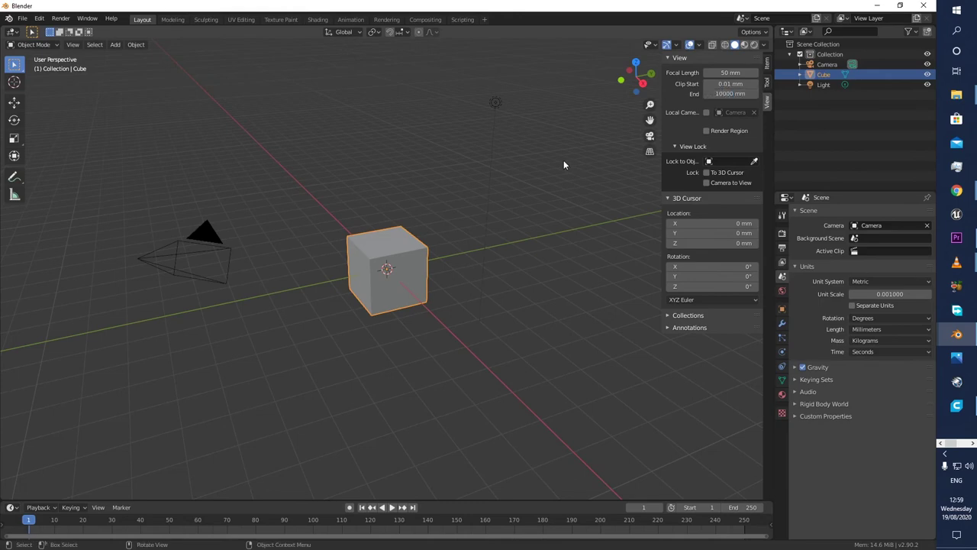
{"action": "scroll", "coordinate": [564, 162], "scroll_direction": "down", "scroll_amount": 15}
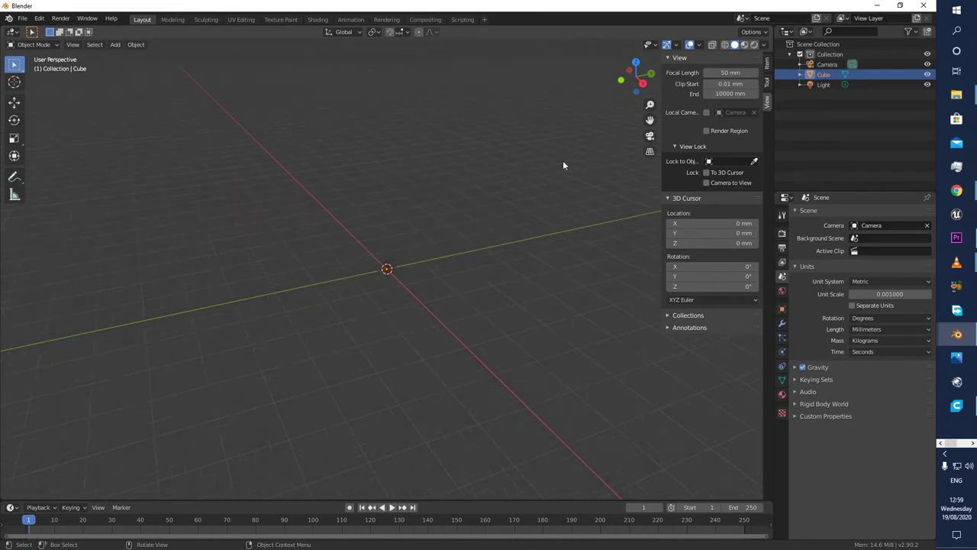
{"action": "scroll", "coordinate": [564, 163], "scroll_direction": "up", "scroll_amount": 15}
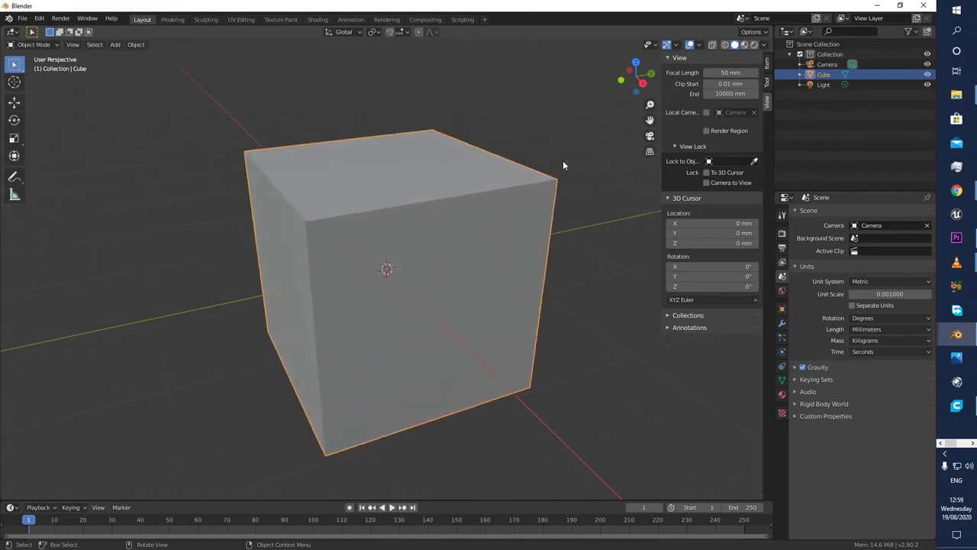
{"action": "scroll", "coordinate": [562, 165], "scroll_direction": "down", "scroll_amount": 7}
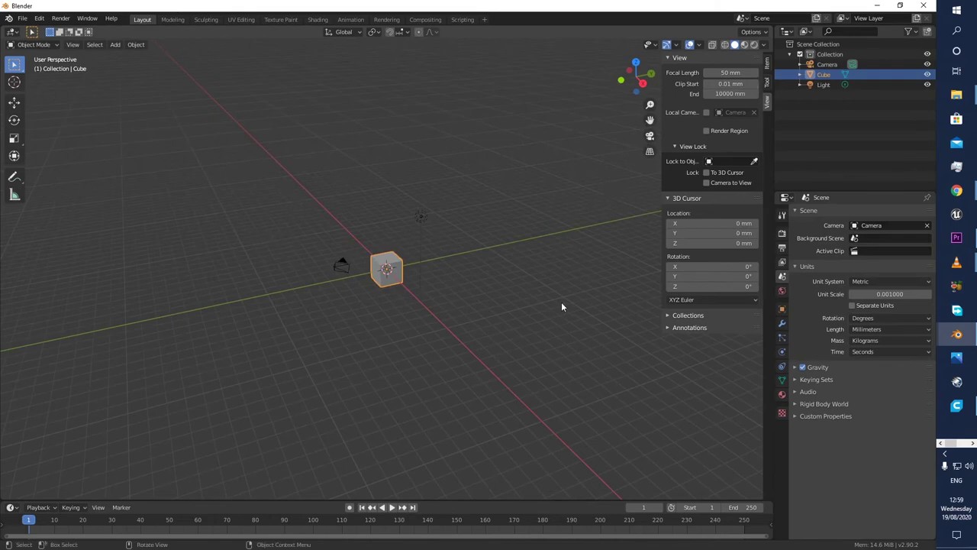
{"action": "scroll", "coordinate": [565, 280], "scroll_direction": "up", "scroll_amount": 4}
{"action": "scroll", "coordinate": [565, 280], "scroll_direction": "down", "scroll_amount": 3}
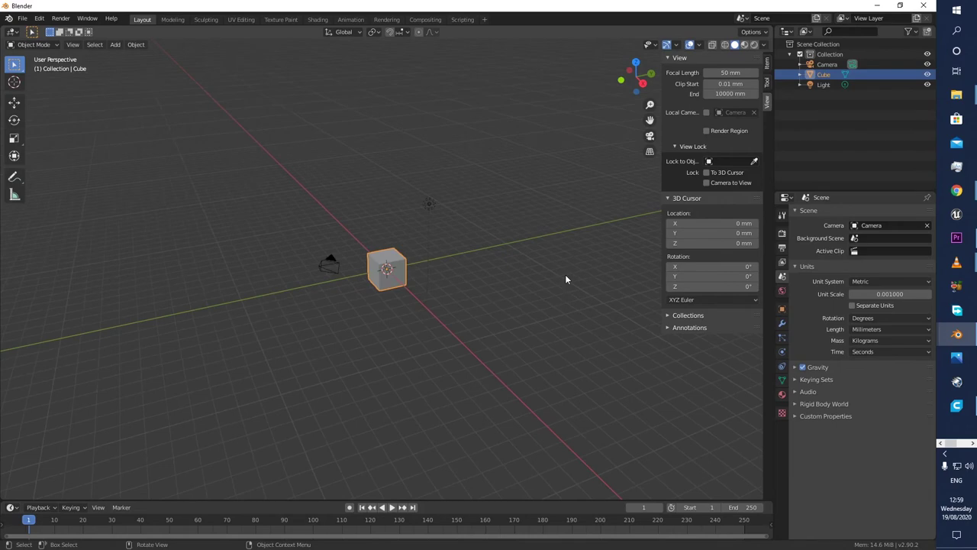
{"action": "left_click", "coordinate": [570, 256]}
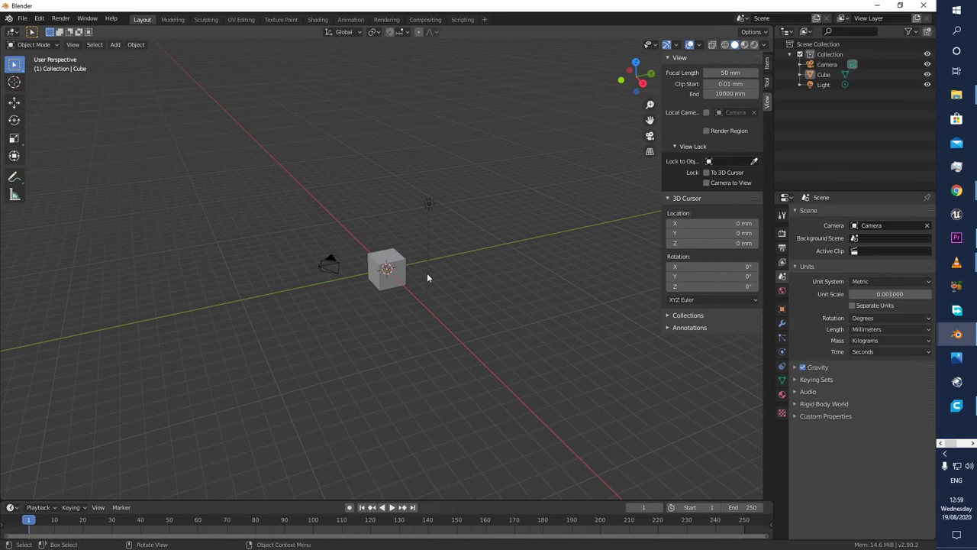
Step: Collapse the View and 3D Cursor settings and display the transform properties of the selected cube
{"action": "left_click", "coordinate": [385, 285]}
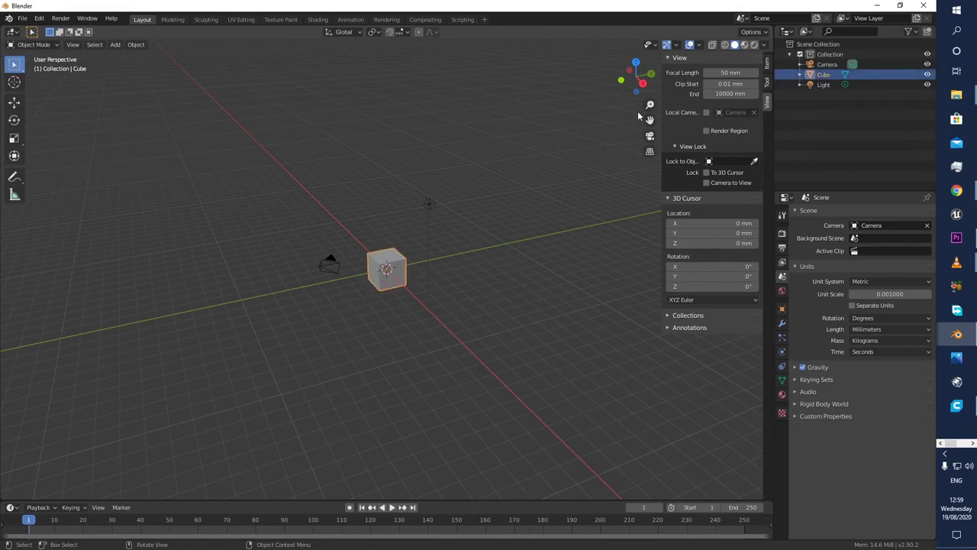
{"action": "left_click", "coordinate": [668, 60]}
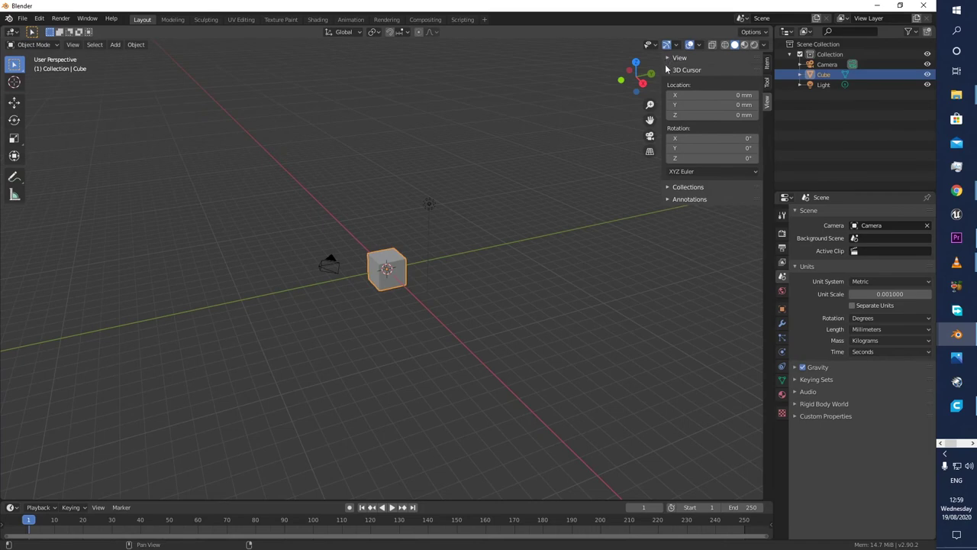
{"action": "left_click", "coordinate": [670, 71]}
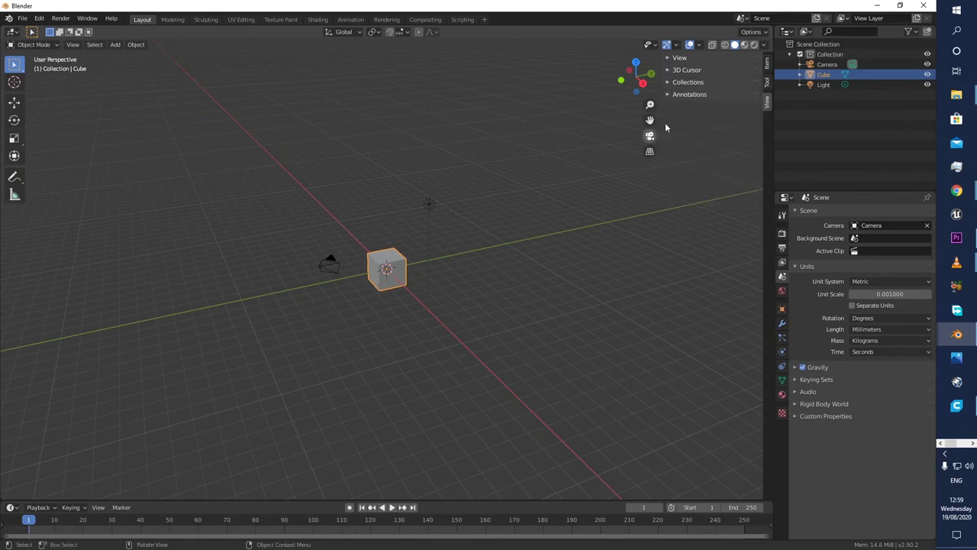
{"action": "left_click", "coordinate": [770, 67]}
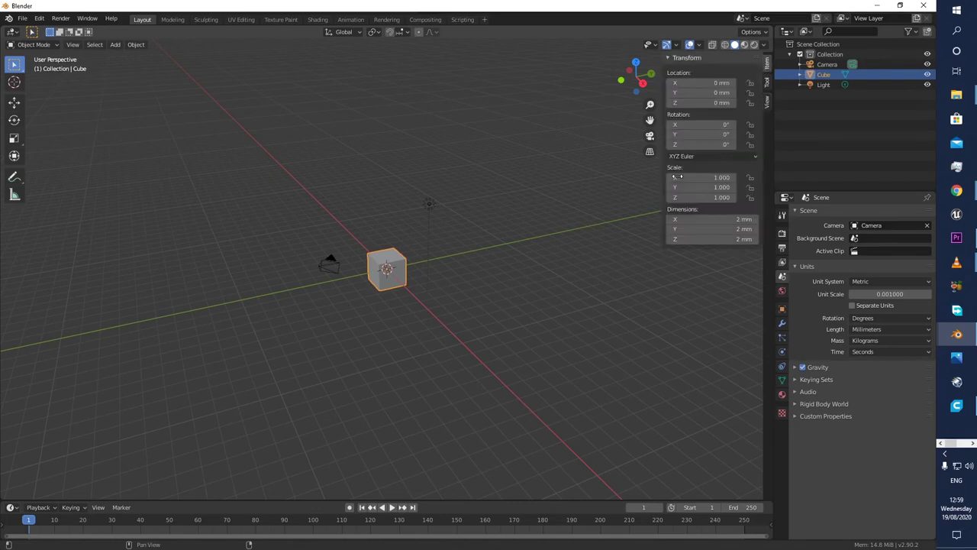
{"action": "left_click", "coordinate": [419, 286]}
{"action": "left_click", "coordinate": [403, 264]}
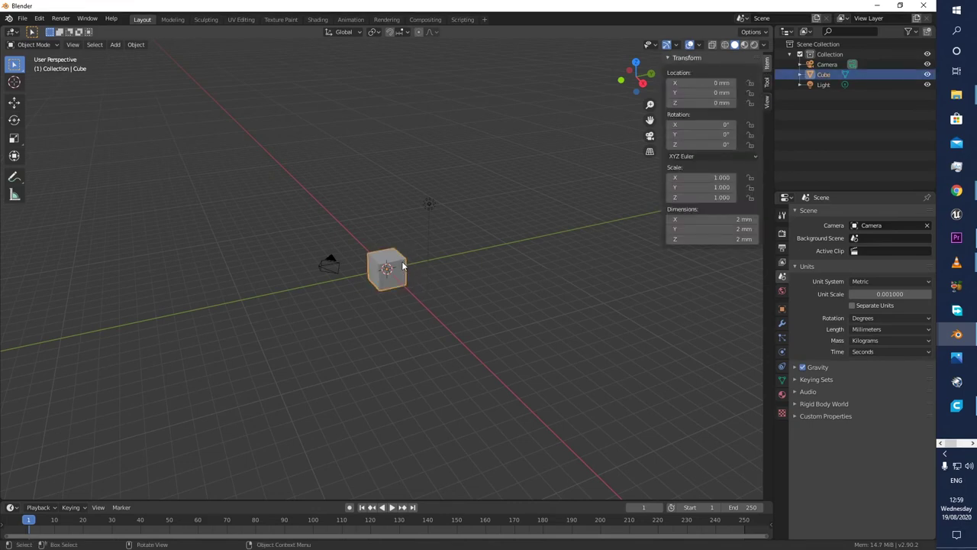
Step: Set the cube's dimensions to 300 mm in X, 300 mm in Y and 400 mm in Z
{"action": "left_click", "coordinate": [728, 220]}
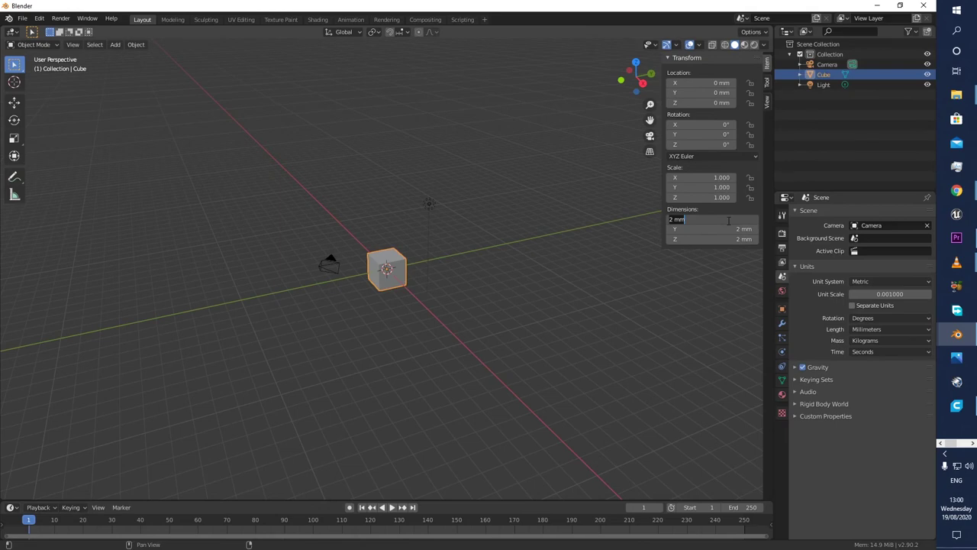
{"action": "key", "text": "BackSpace"}
{"action": "type", "text": "300"}
{"action": "key", "text": "Return"}
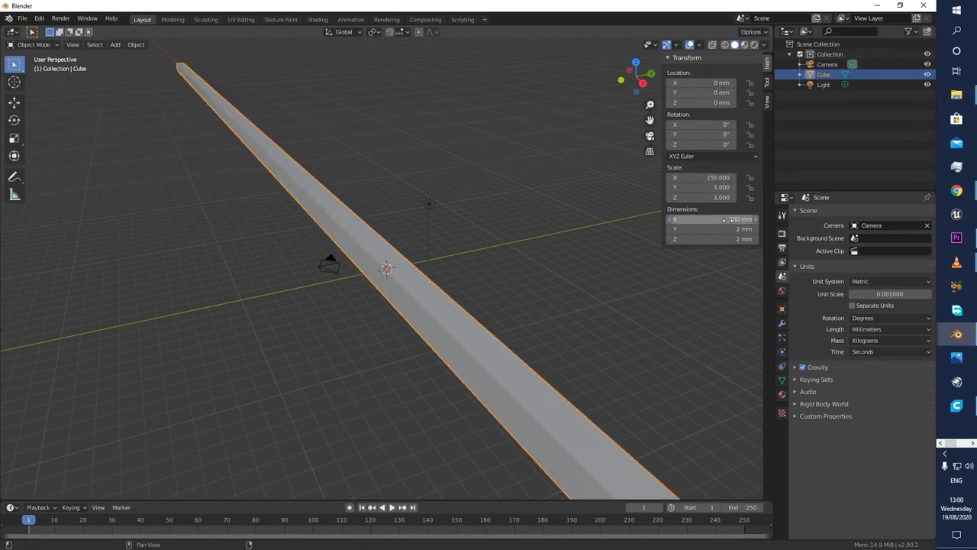
{"action": "left_click", "coordinate": [726, 229]}
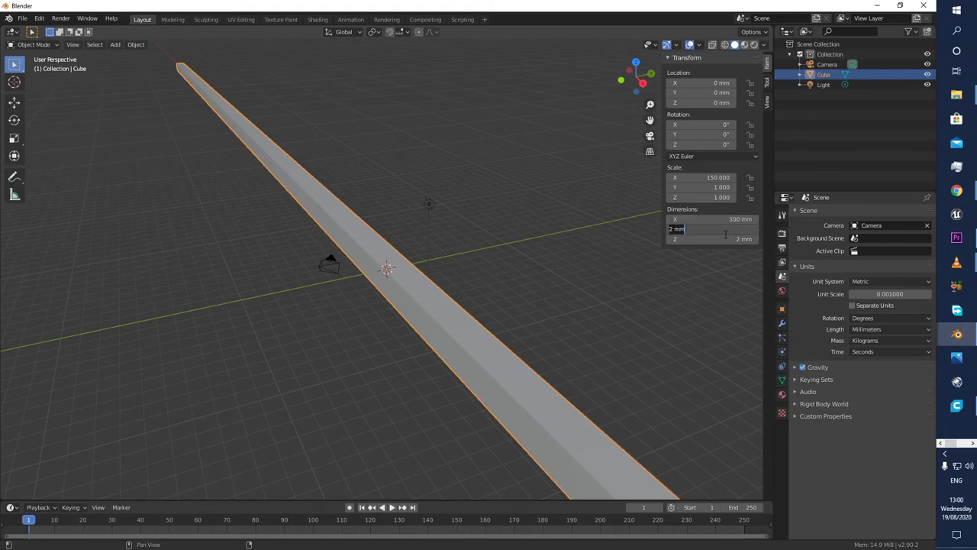
{"action": "key", "text": "BackSpace"}
{"action": "type", "text": "300"}
{"action": "key", "text": "Return"}
{"action": "left_click", "coordinate": [720, 239]}
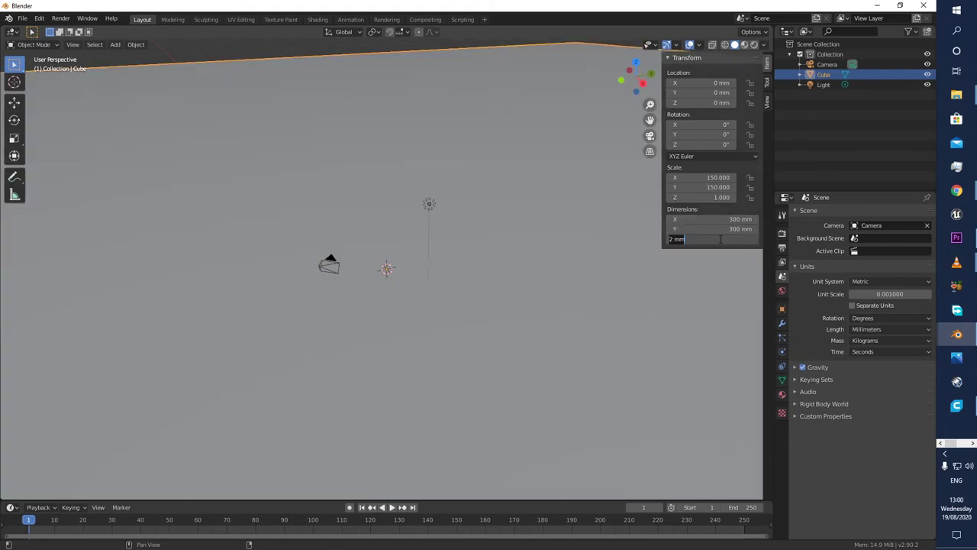
{"action": "type", "text": "400"}
{"action": "key", "text": "Return"}
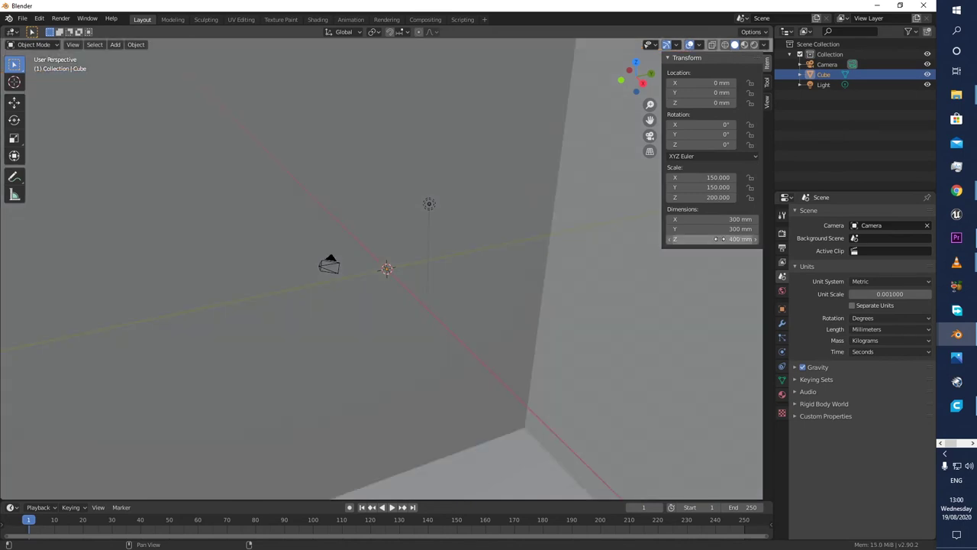
{"action": "scroll", "coordinate": [321, 276], "scroll_direction": "down", "scroll_amount": 6}
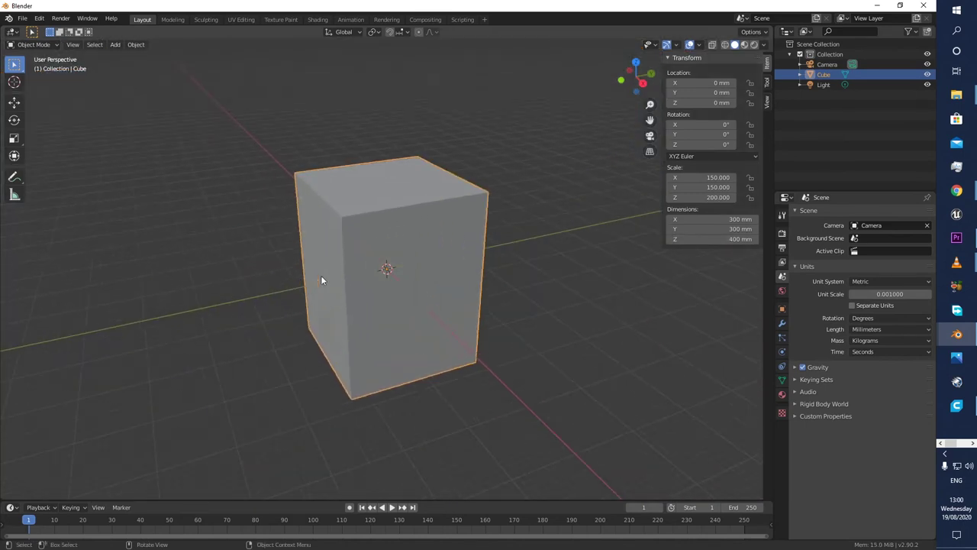
{"action": "left_click", "coordinate": [551, 373]}
{"action": "left_click", "coordinate": [417, 337]}
Step: Add a cube-shaped empty at the origin and turn on X-ray display in the viewport
{"action": "left_click", "coordinate": [115, 45]}
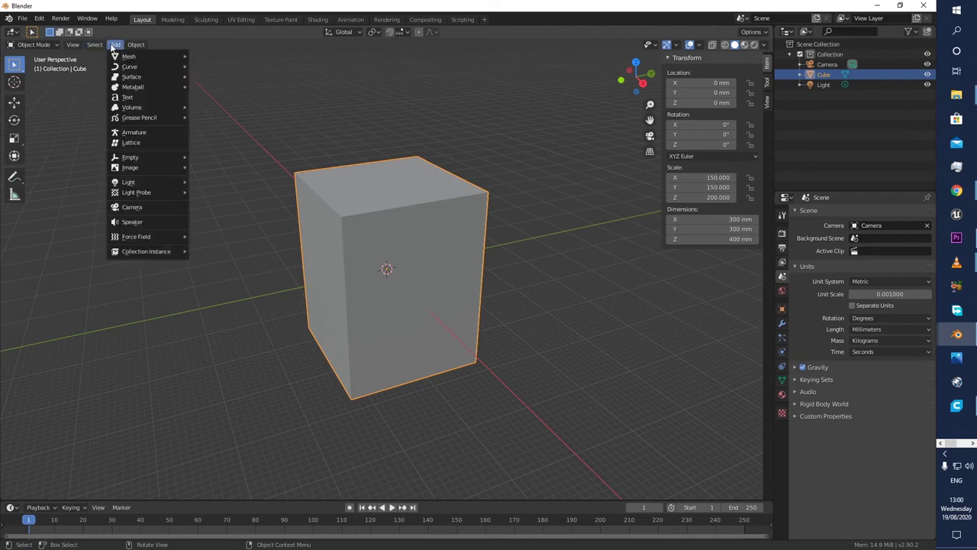
{"action": "mouse_move", "coordinate": [135, 158]}
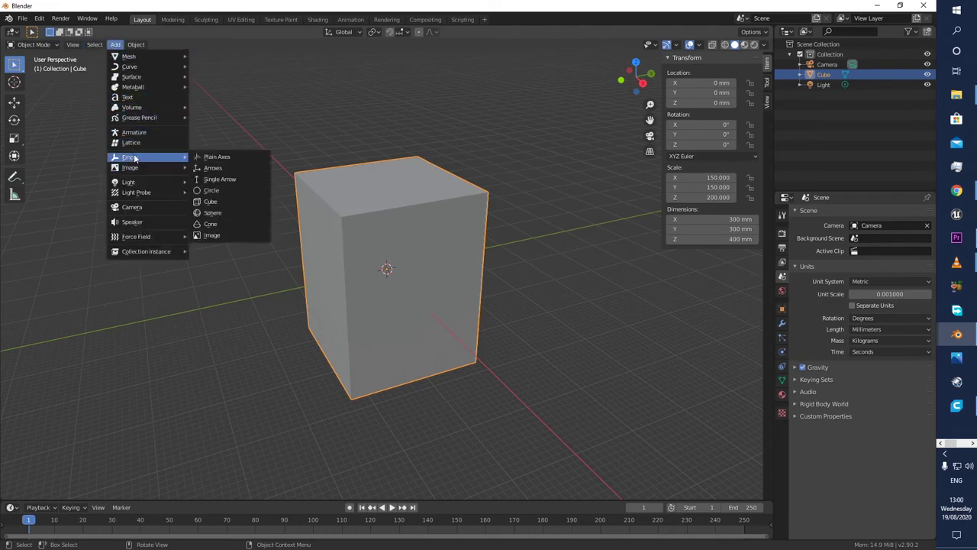
{"action": "left_click", "coordinate": [228, 202]}
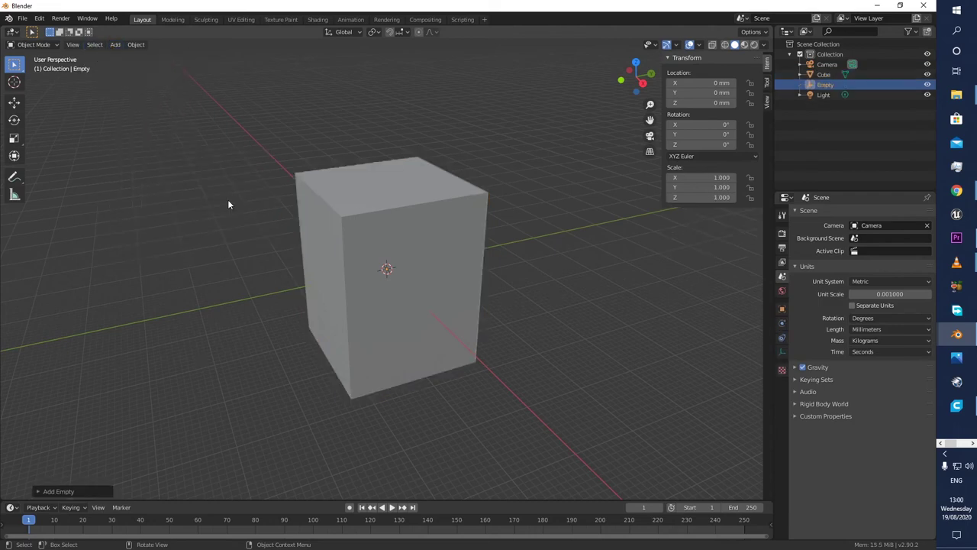
{"action": "left_click", "coordinate": [711, 45]}
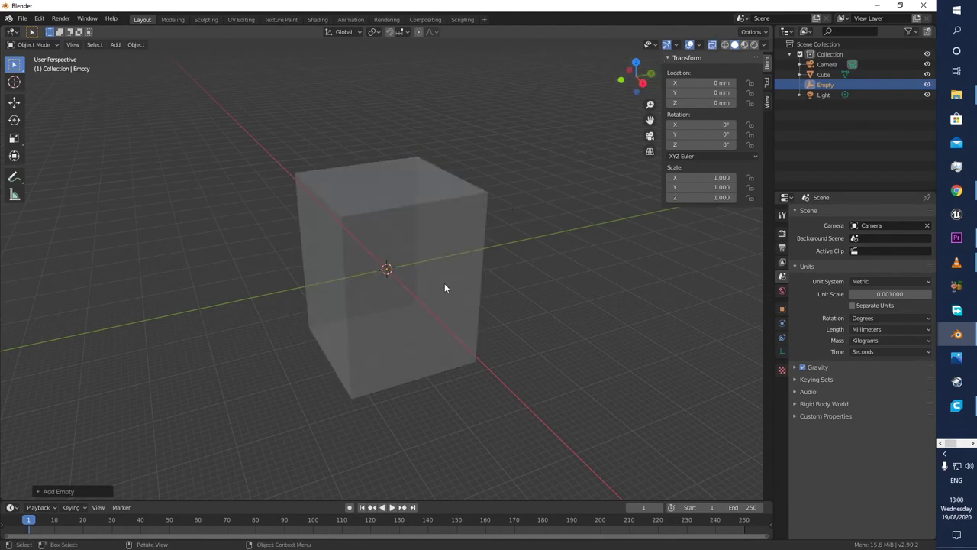
Step: Scale the empty to match the reference cube's outline, about 147.75 in X and Y and 203.72 in Z
{"action": "key", "text": "s"}
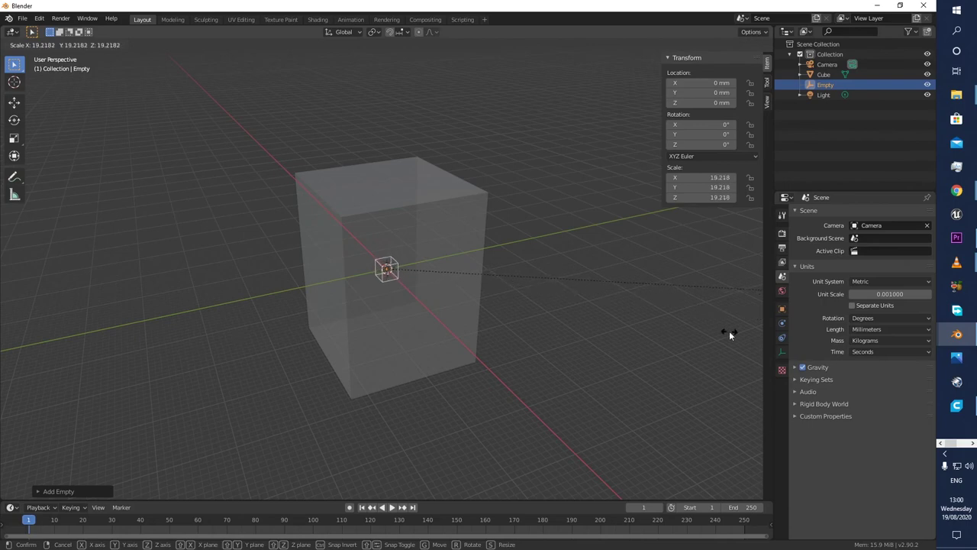
{"action": "left_click", "coordinate": [729, 330]}
{"action": "key", "text": "s"}
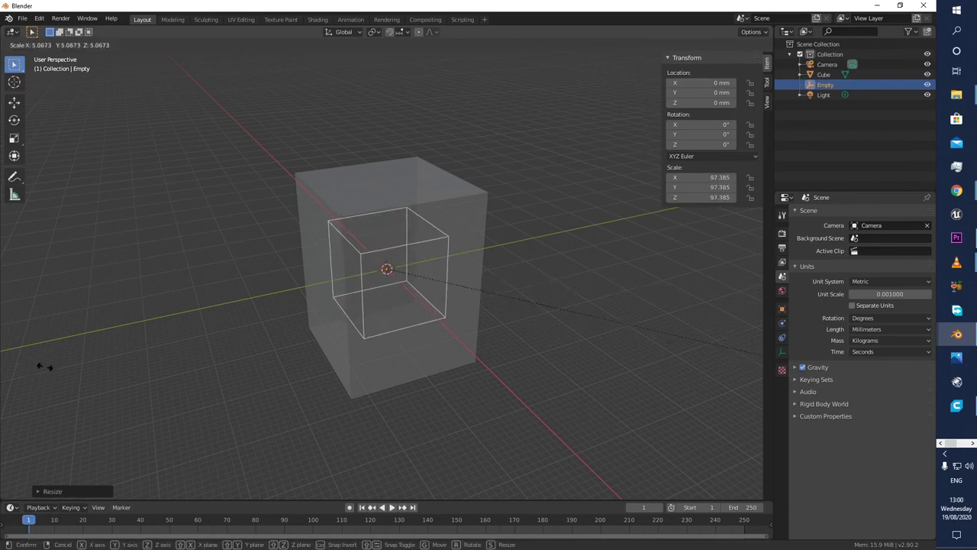
{"action": "left_click", "coordinate": [84, 350]}
{"action": "key", "text": "s"}
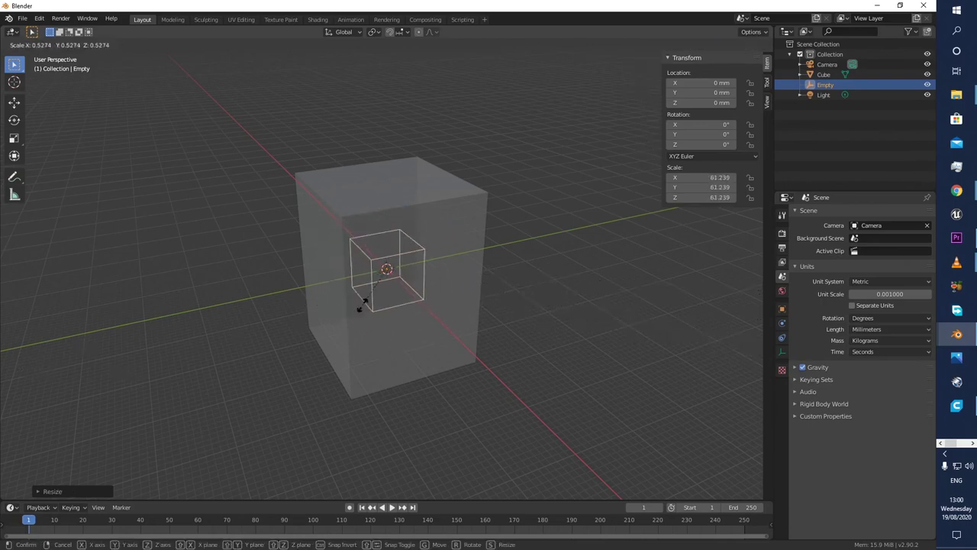
{"action": "left_click", "coordinate": [297, 327]}
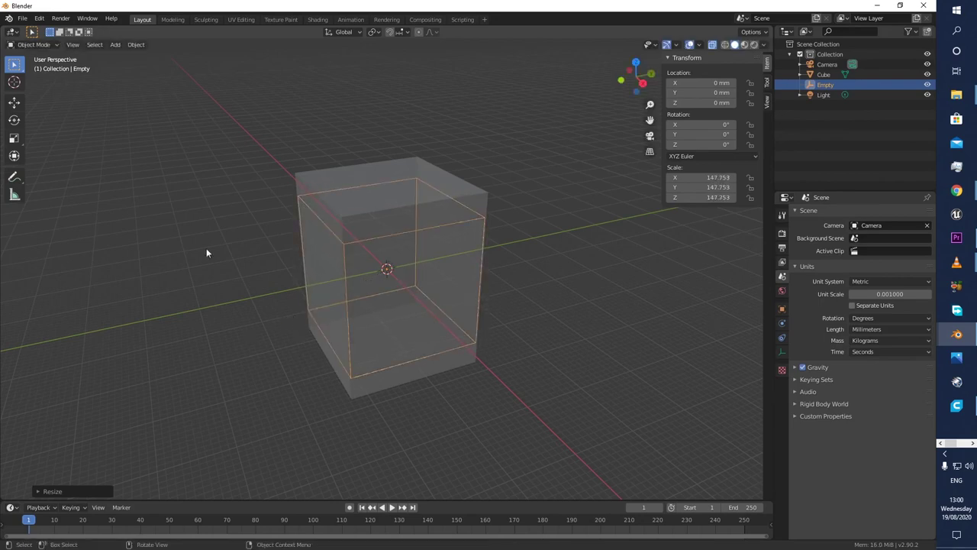
{"action": "left_click", "coordinate": [19, 138]}
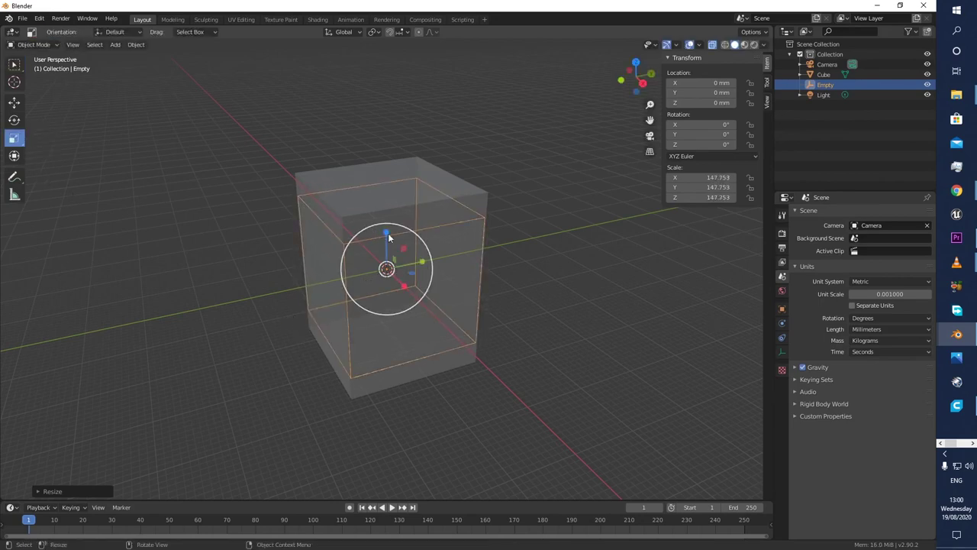
{"action": "left_click_drag", "start_coordinate": [386, 232], "coordinate": [387, 212]}
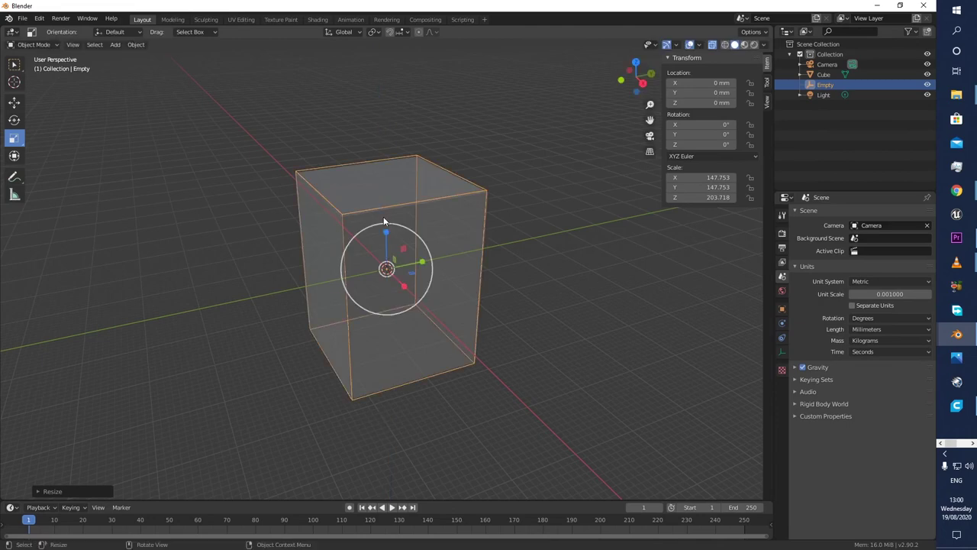
Step: Delete the solid reference cube that fills the cube-shaped empty
{"action": "left_click", "coordinate": [510, 222]}
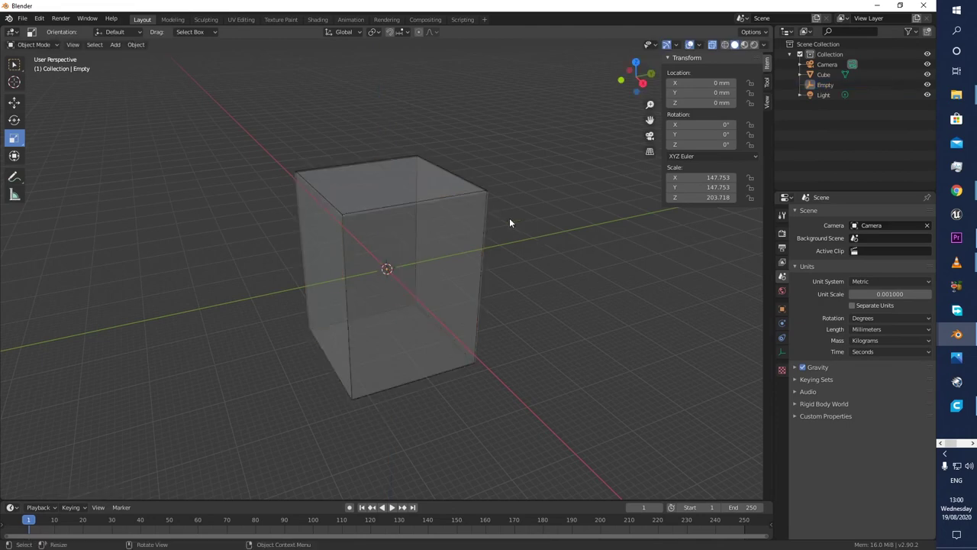
{"action": "left_click", "coordinate": [384, 190]}
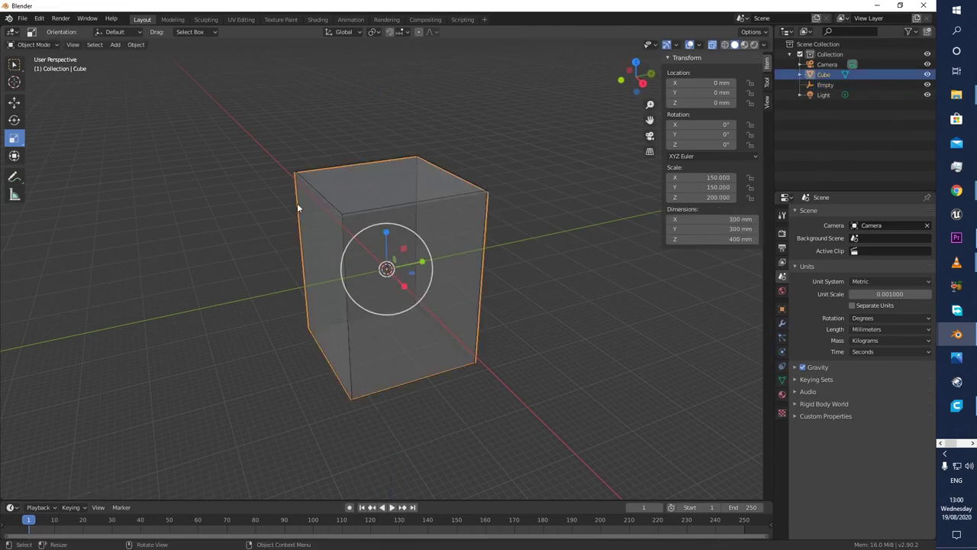
{"action": "key", "text": "Delete"}
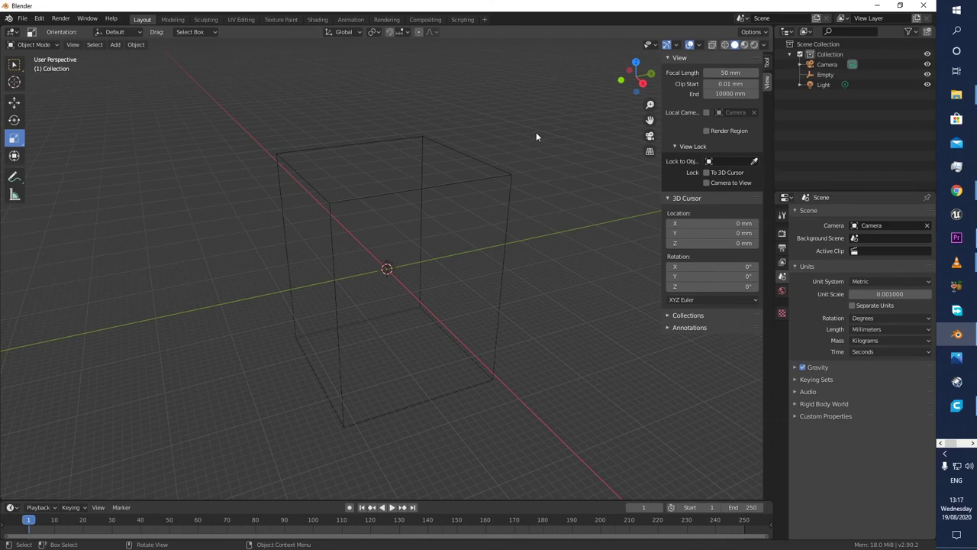
Step: Add a new mesh cube at the origin inside the cube-shaped empty
{"action": "left_click", "coordinate": [114, 47]}
{"action": "mouse_move", "coordinate": [128, 56]}
{"action": "left_click", "coordinate": [214, 66]}
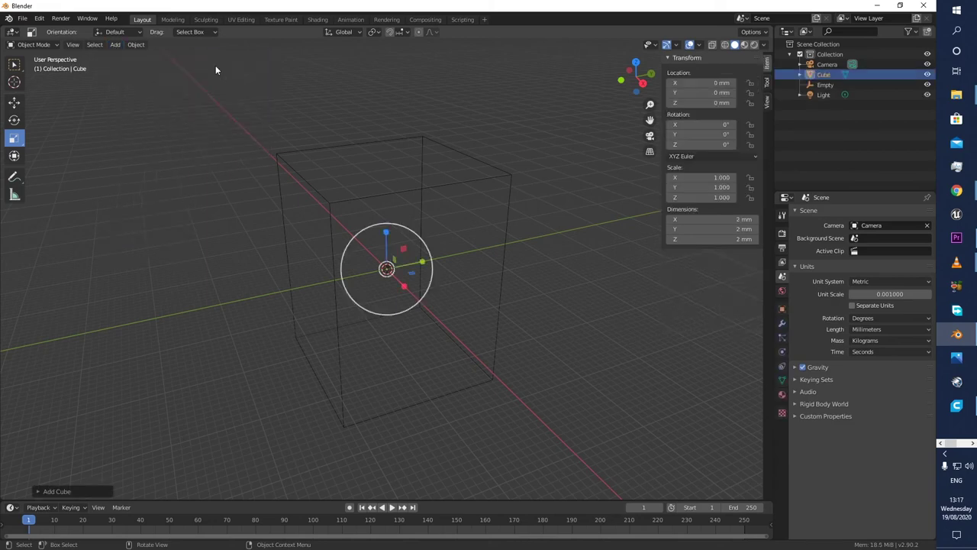
Step: Set the new cube's dimensions to 100 mm in X, Y and Z
{"action": "scroll", "coordinate": [434, 308], "scroll_direction": "up", "scroll_amount": 4}
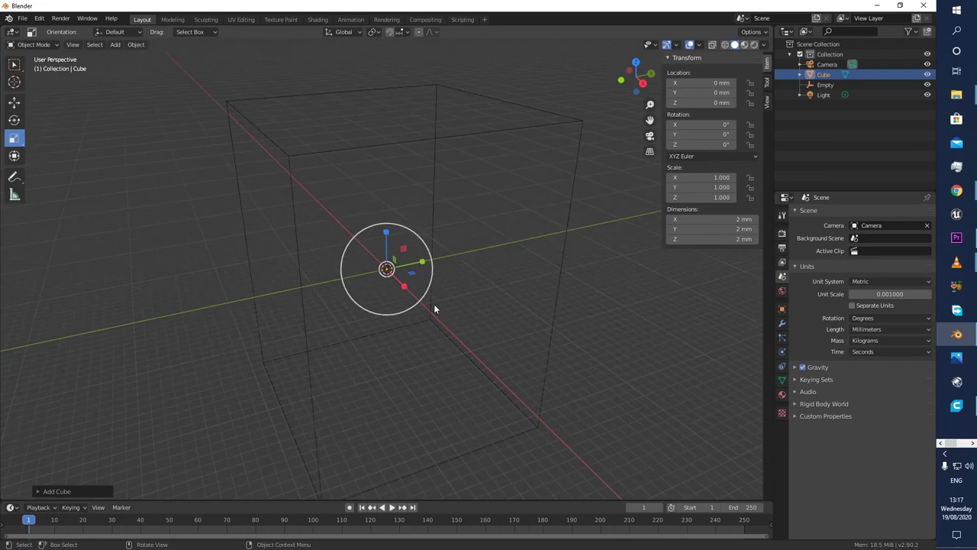
{"action": "left_click", "coordinate": [710, 220]}
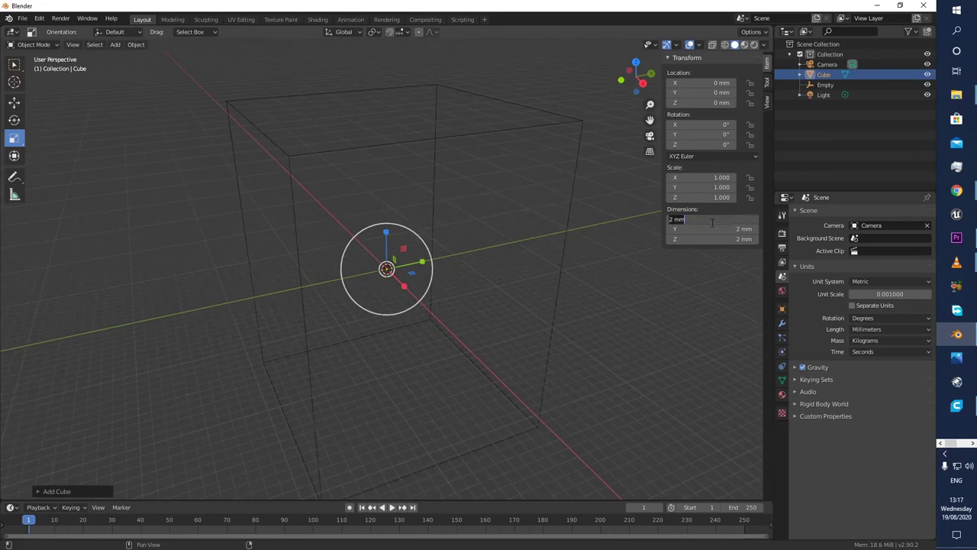
{"action": "type", "text": "100"}
{"action": "key", "text": "Return"}
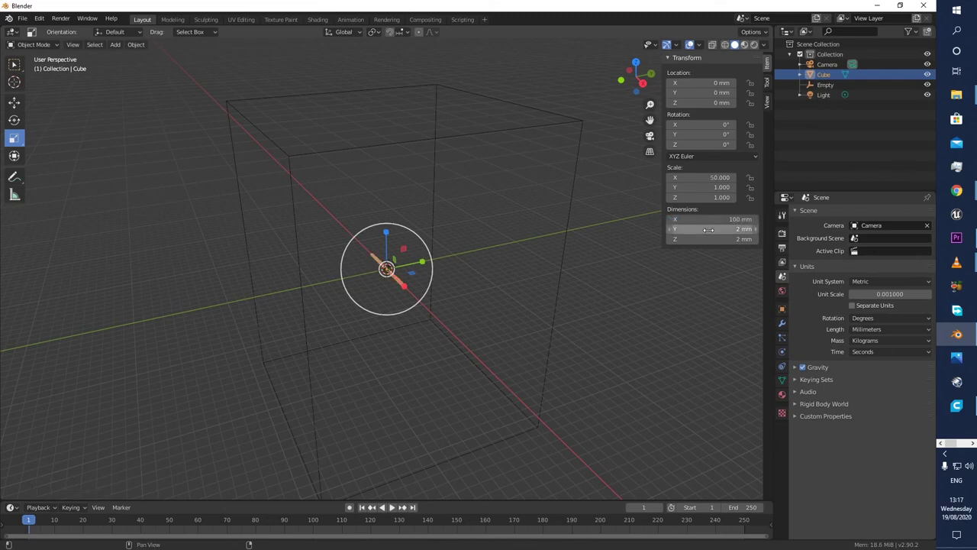
{"action": "left_click", "coordinate": [708, 229]}
{"action": "type", "text": "100"}
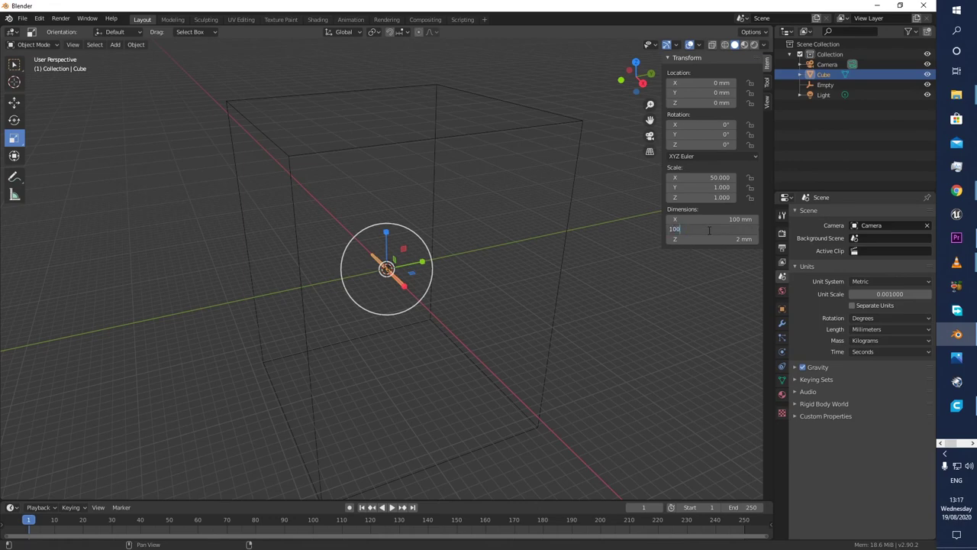
{"action": "key", "text": "Return"}
{"action": "left_click", "coordinate": [705, 239]}
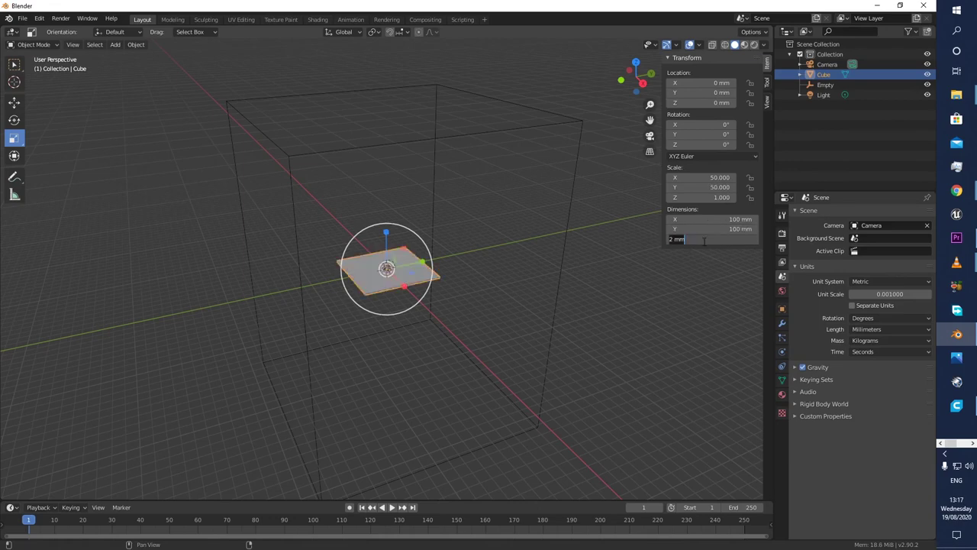
{"action": "type", "text": "100"}
{"action": "key", "text": "Return"}
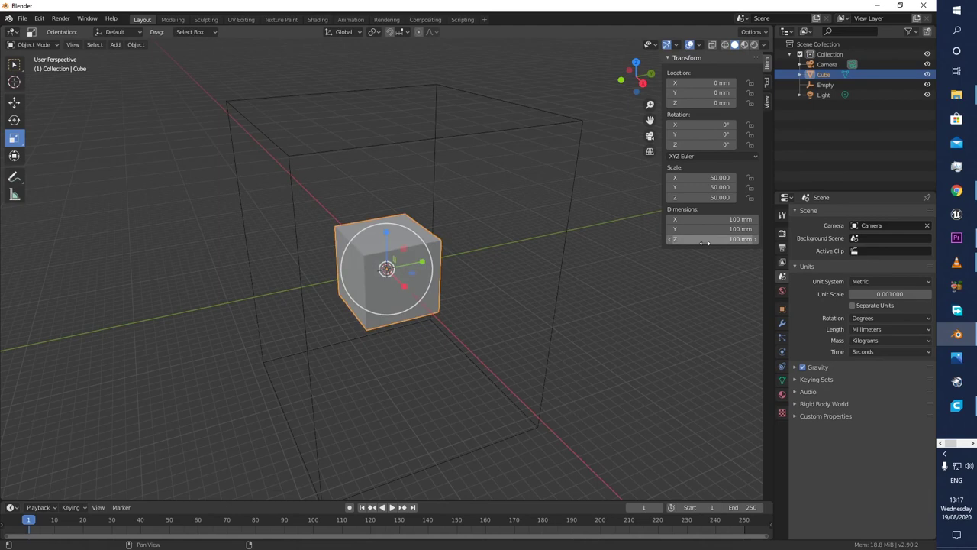
{"action": "scroll", "coordinate": [370, 201], "scroll_direction": "down", "scroll_amount": 3}
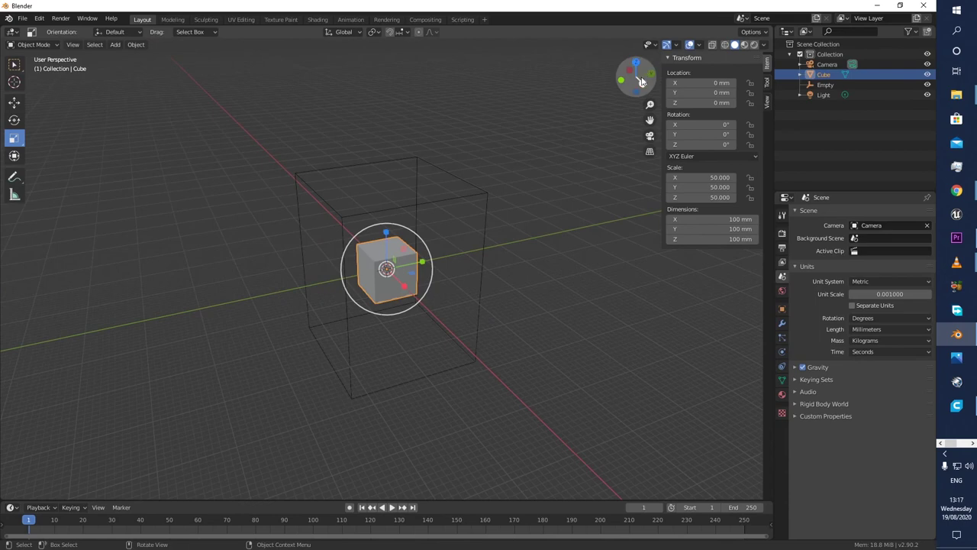
{"action": "left_click_drag", "start_coordinate": [643, 67], "coordinate": [638, 86]}
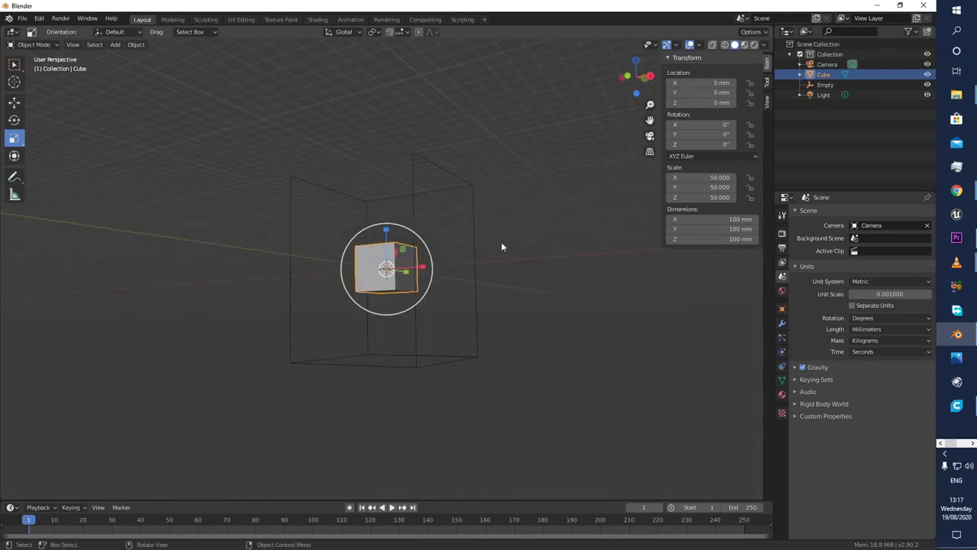
{"action": "left_click_drag", "start_coordinate": [636, 84], "coordinate": [644, 86]}
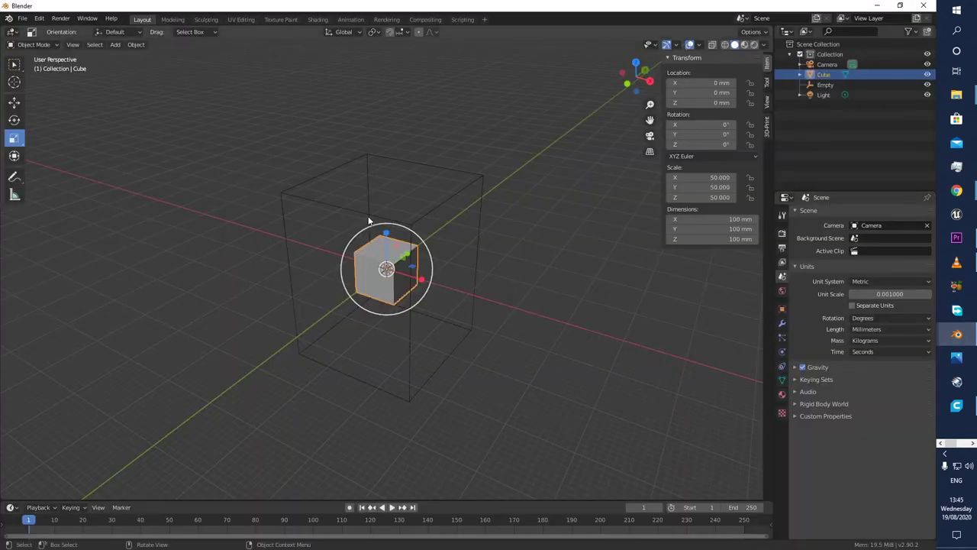
{"action": "scroll", "coordinate": [368, 220], "scroll_direction": "down", "scroll_amount": 1}
{"action": "scroll", "coordinate": [368, 214], "scroll_direction": "up", "scroll_amount": 3}
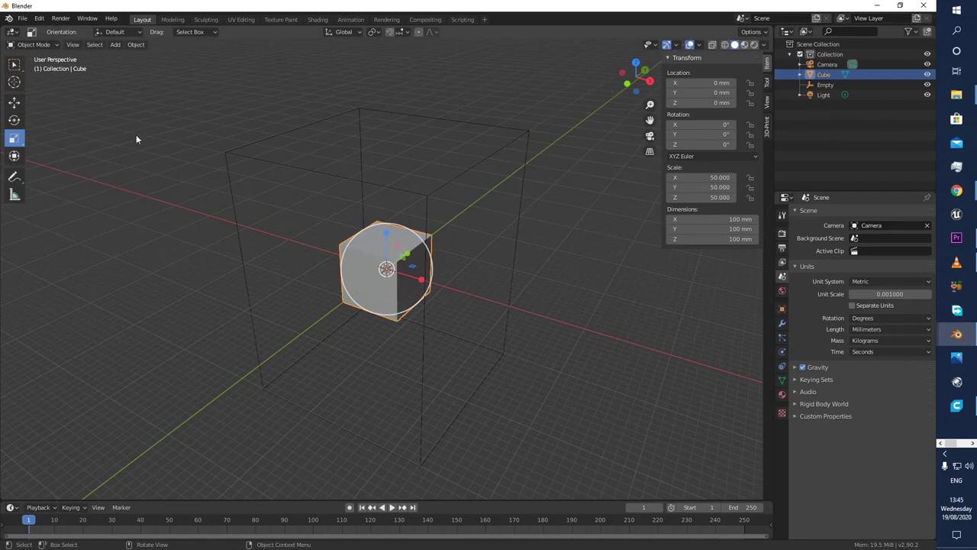
Step: Export the scene as an STL file named "exporting test" to the Desktop folder
{"action": "left_click", "coordinate": [23, 19]}
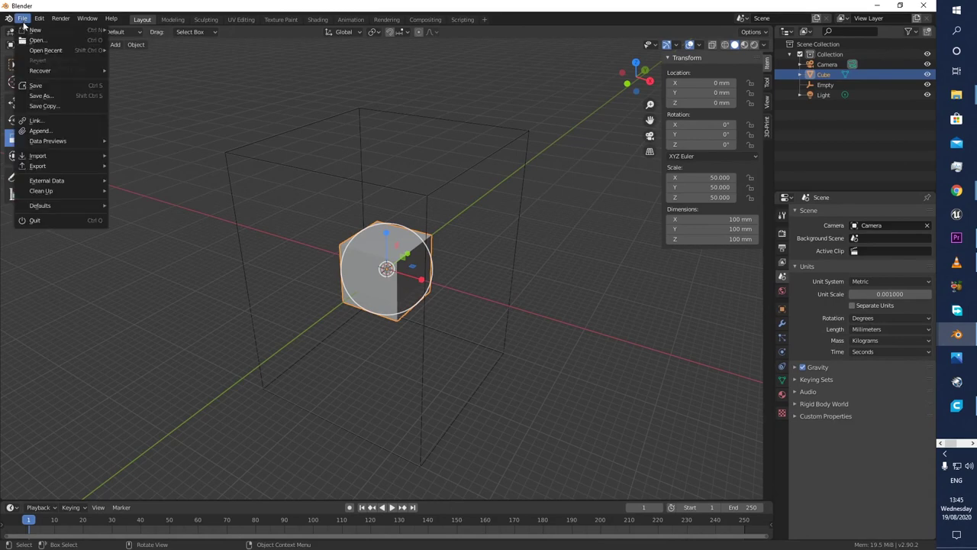
{"action": "mouse_move", "coordinate": [46, 166]}
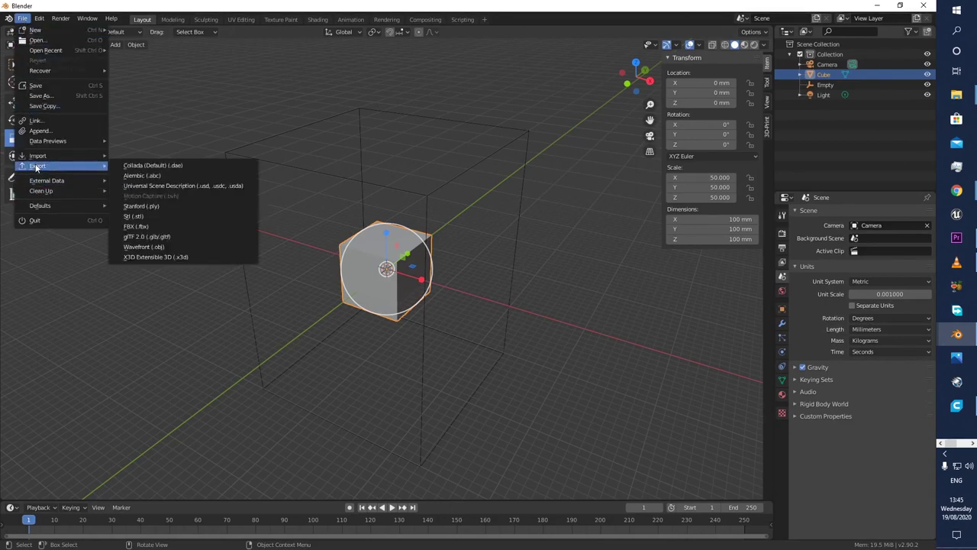
{"action": "left_click", "coordinate": [205, 219]}
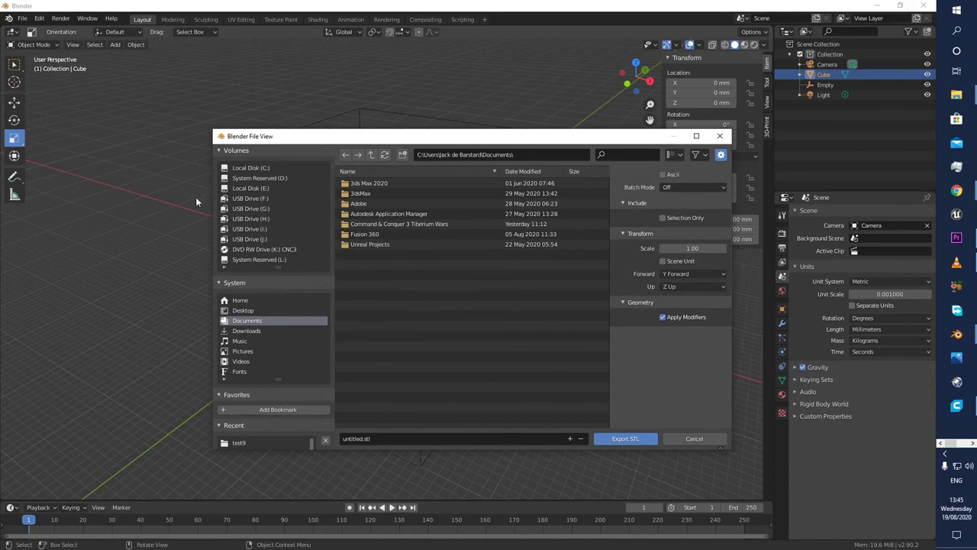
{"action": "left_click", "coordinate": [253, 168]}
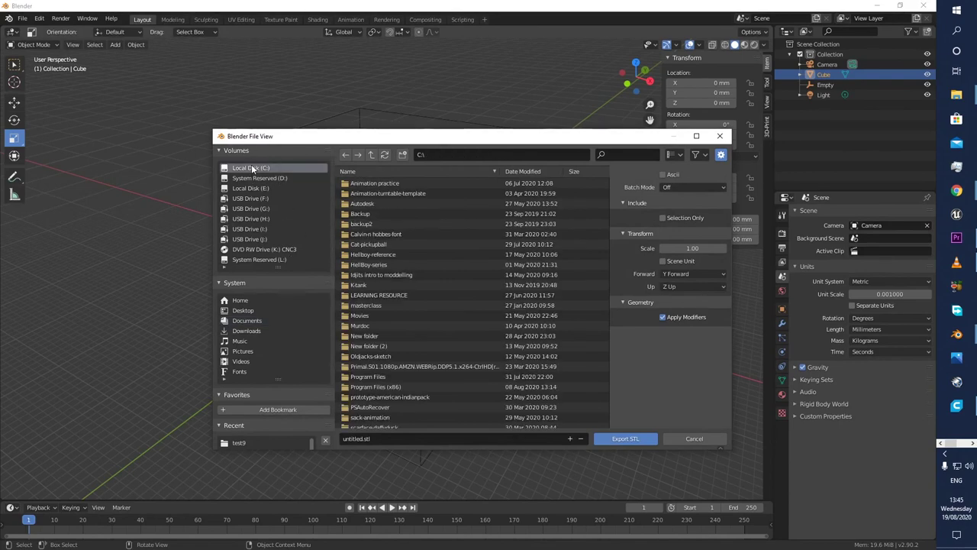
{"action": "left_click", "coordinate": [247, 309]}
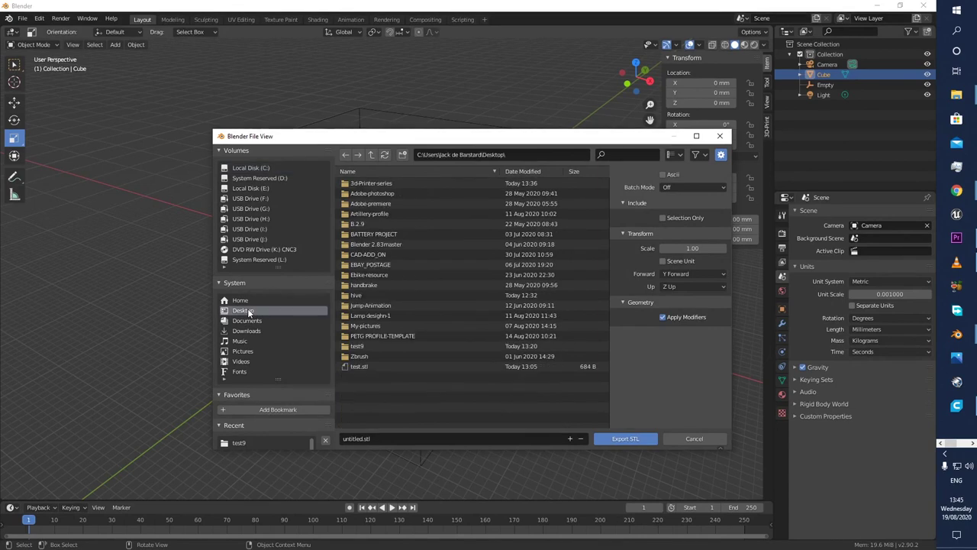
{"action": "left_click", "coordinate": [410, 441]}
{"action": "key", "text": "BackSpace"}
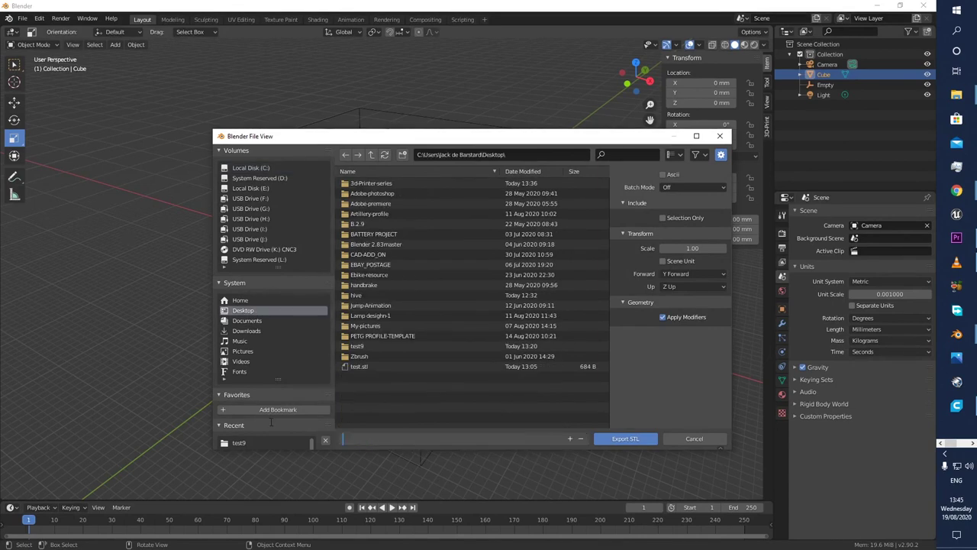
{"action": "type", "text": "exporting test"}
{"action": "left_click", "coordinate": [632, 438]}
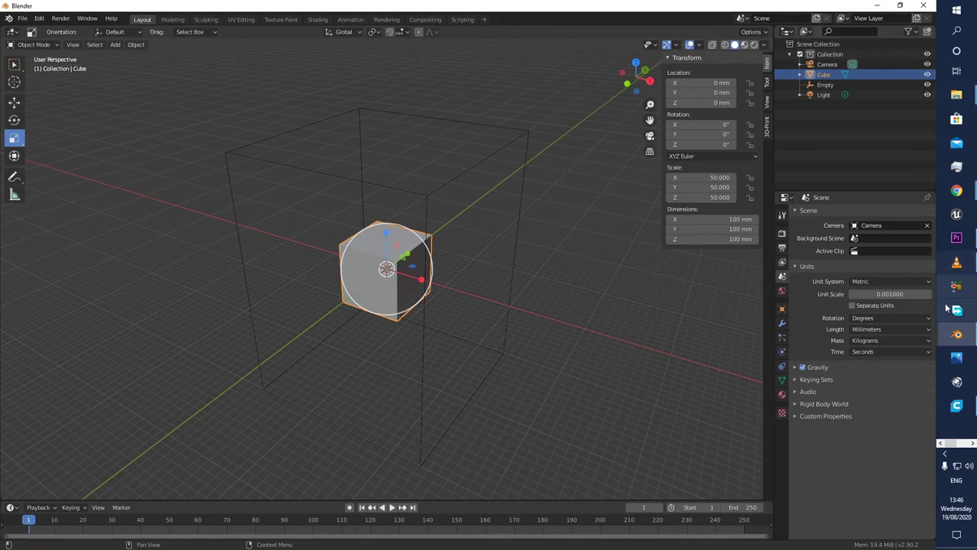
Step: Switch to Ultimaker Cura and remove the existing selected cube from the build plate
{"action": "left_click", "coordinate": [957, 405]}
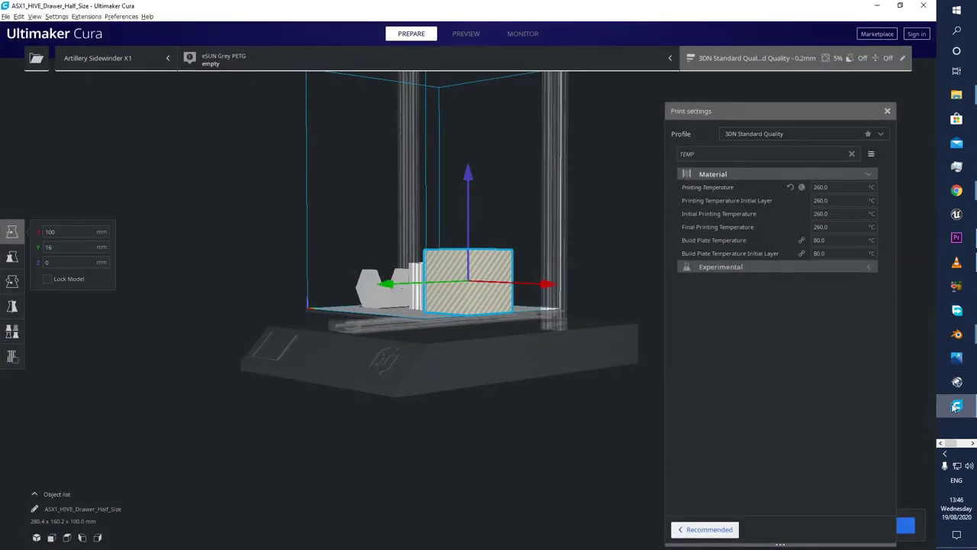
{"action": "left_click", "coordinate": [485, 304]}
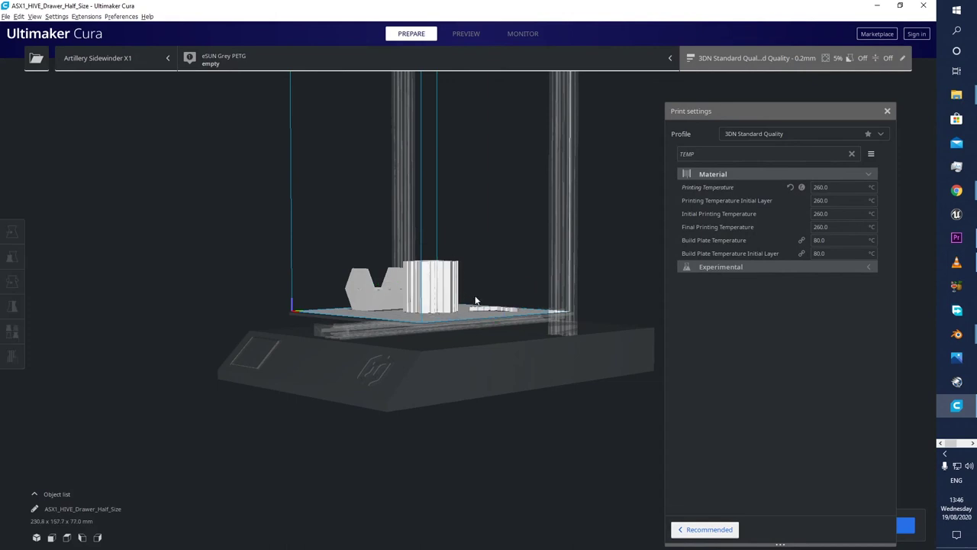
{"action": "right_click_drag", "start_coordinate": [484, 301], "coordinate": [464, 226]}
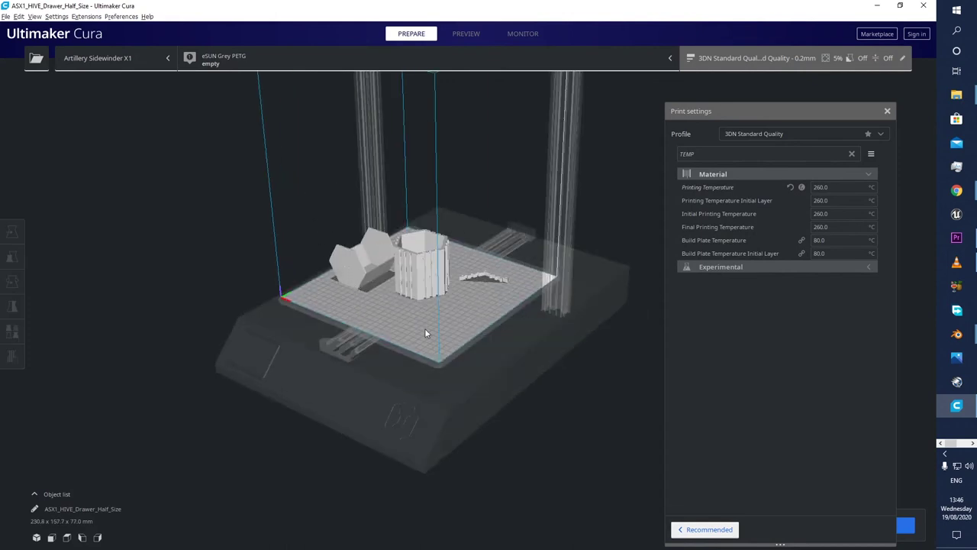
{"action": "scroll", "coordinate": [446, 311], "scroll_direction": "down", "scroll_amount": 5}
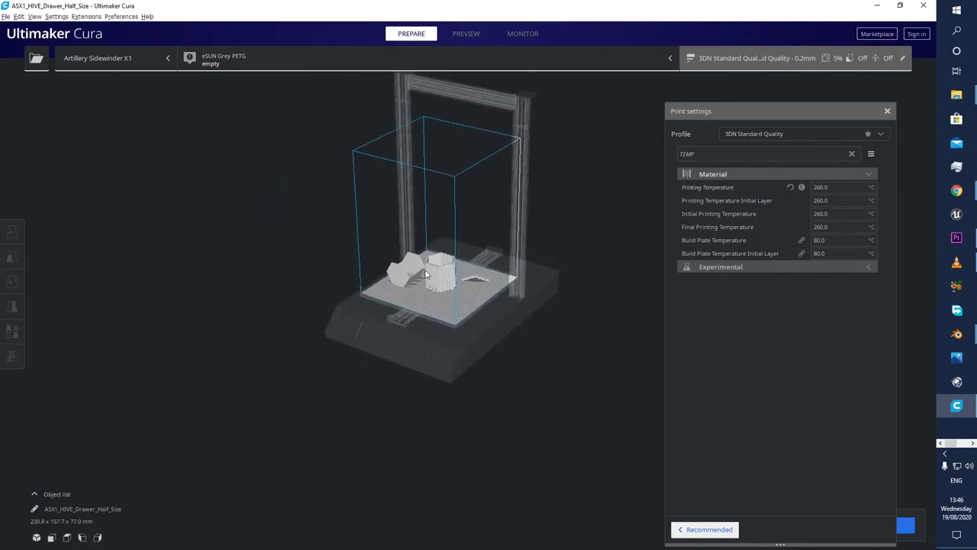
Step: Import the "exporting test" model from the Desktop onto the build plate
{"action": "left_click", "coordinate": [6, 16]}
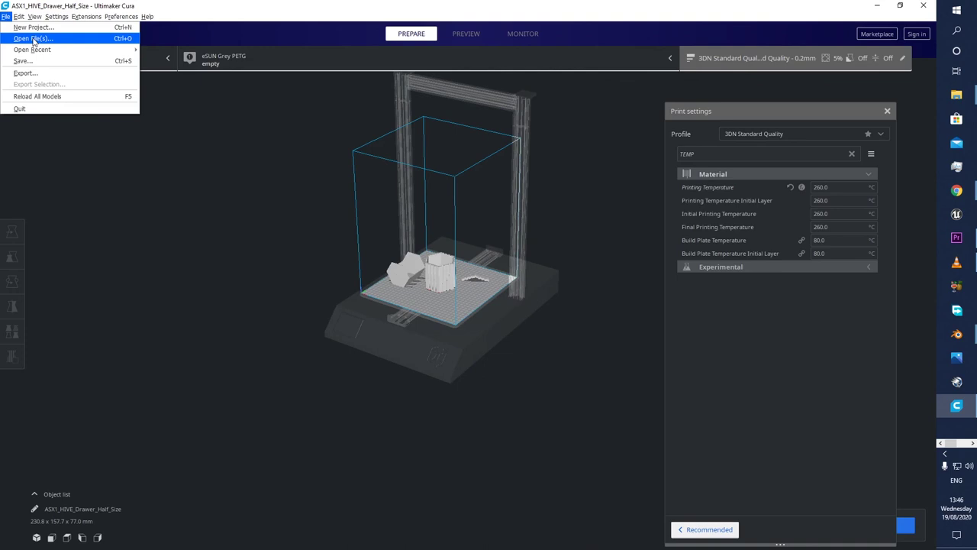
{"action": "left_click", "coordinate": [33, 40]}
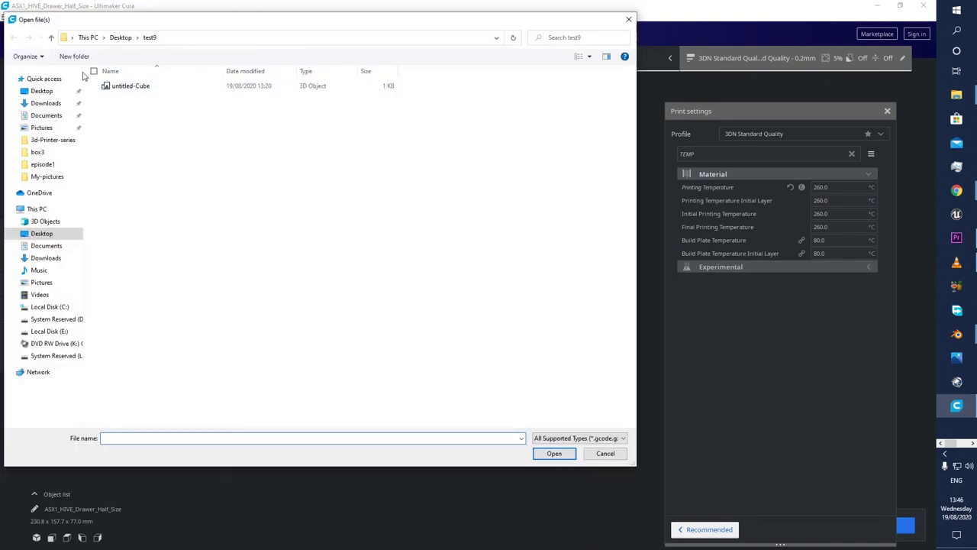
{"action": "left_click", "coordinate": [59, 93]}
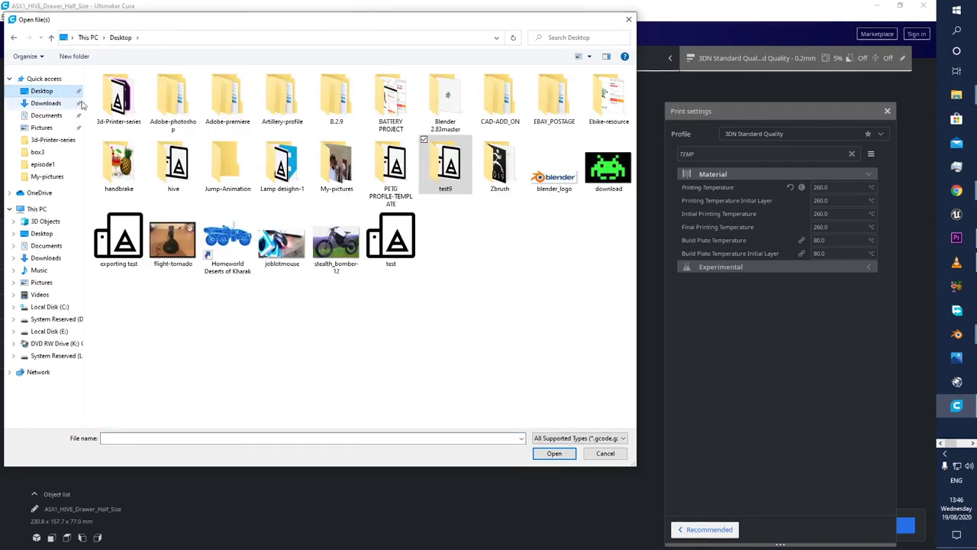
{"action": "left_click", "coordinate": [137, 241]}
{"action": "double_click", "coordinate": [138, 241]}
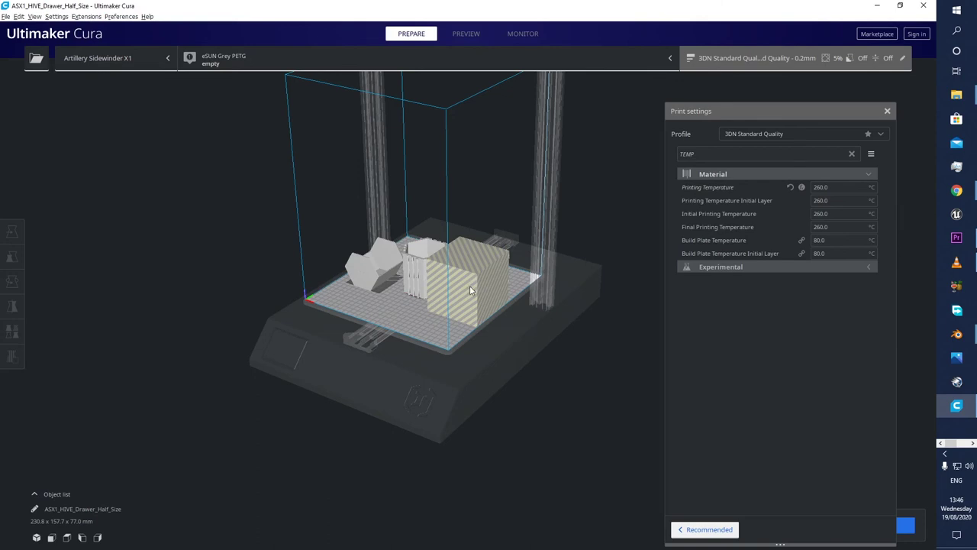
Step: Select the imported cube and raise it about 47.5 mm above the build plate
{"action": "left_click", "coordinate": [482, 307]}
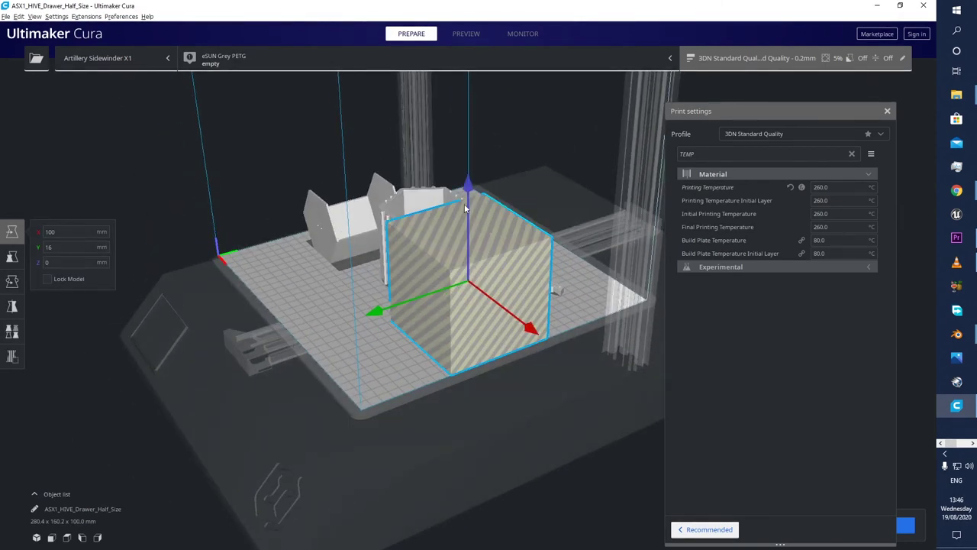
{"action": "left_click_drag", "start_coordinate": [464, 207], "coordinate": [435, 224]}
{"action": "scroll", "coordinate": [430, 235], "scroll_direction": "down", "scroll_amount": 3}
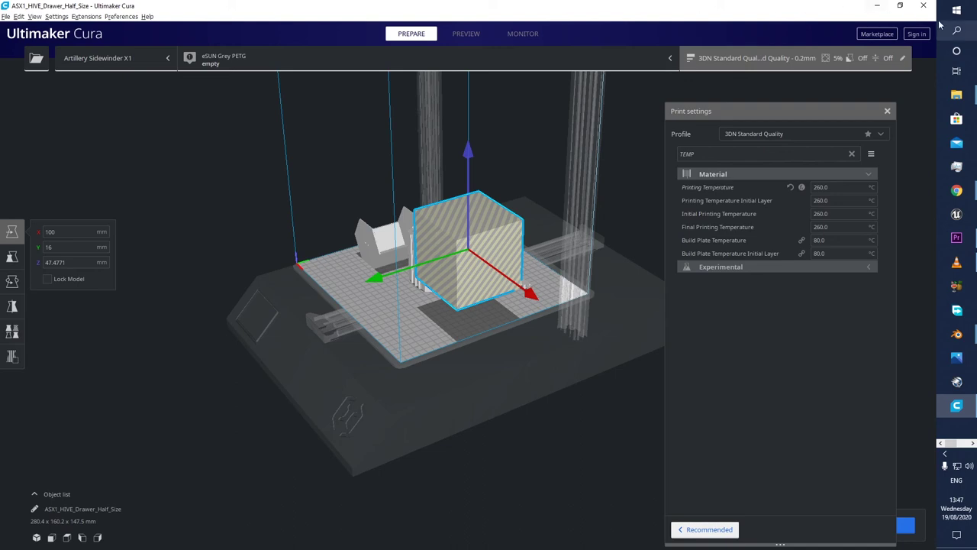
Step: Minimize Ultimaker Cura and return to Blender
{"action": "left_click", "coordinate": [878, 9]}
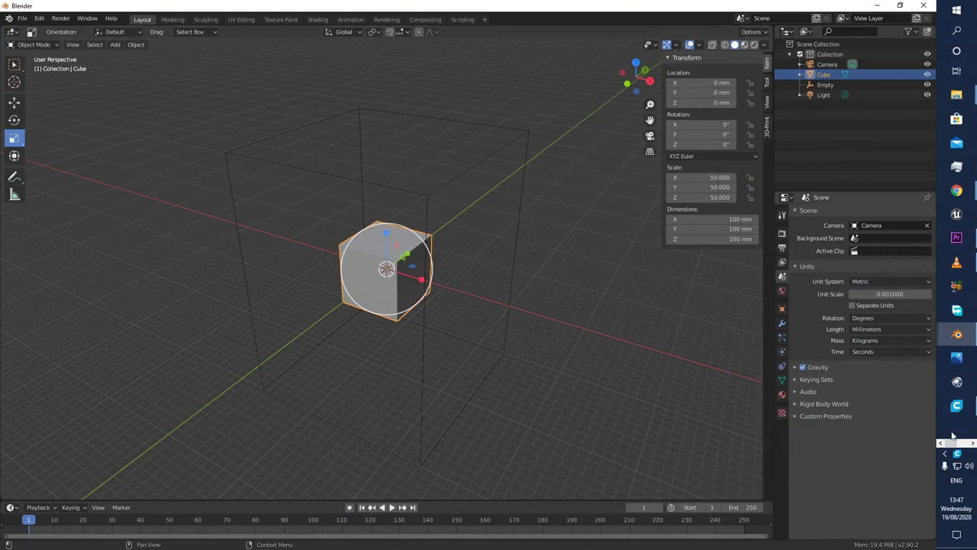
{"action": "left_click", "coordinate": [973, 446]}
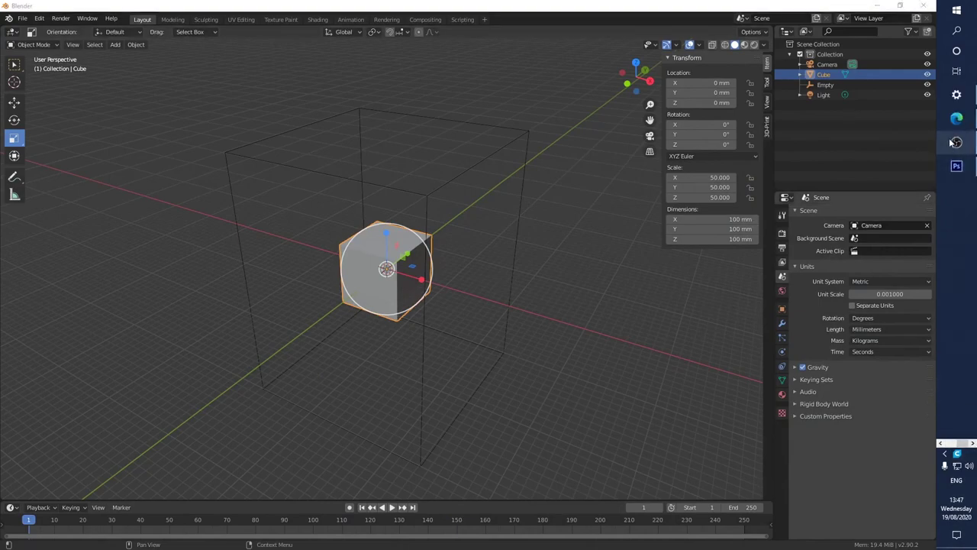